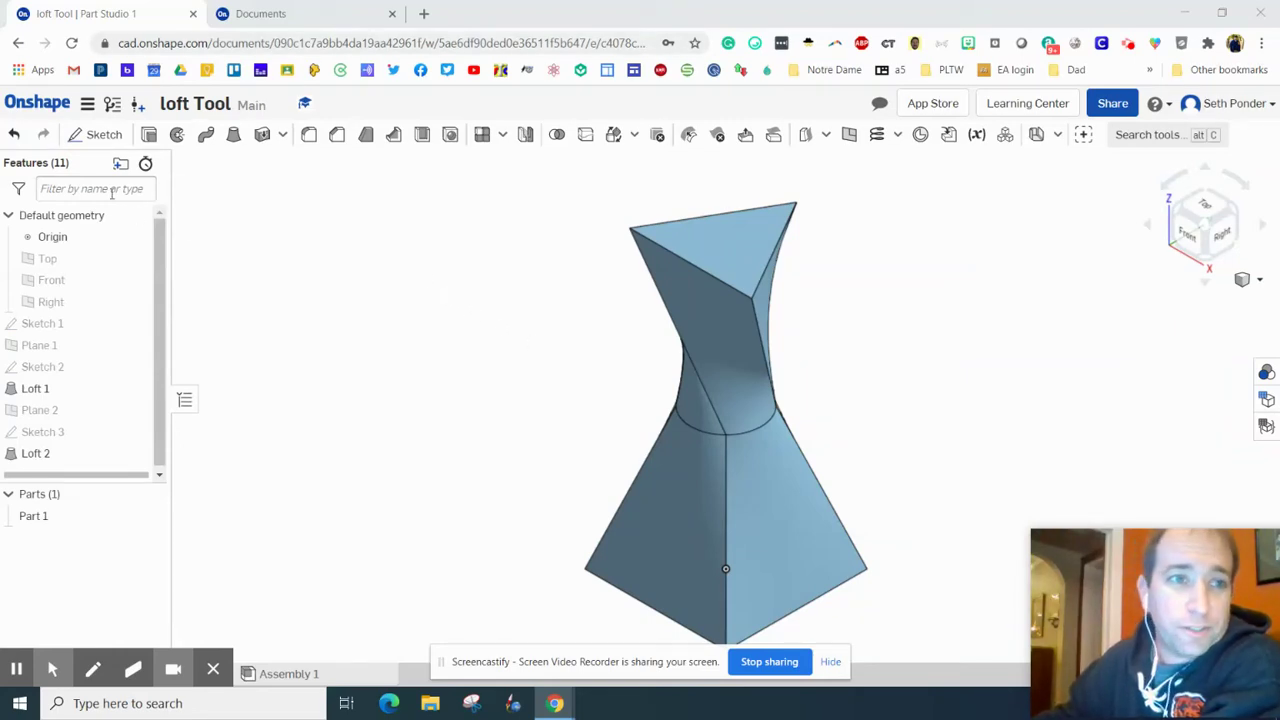
Step: Return to the Documents page showing the Beginner folder
left_click(258, 16)
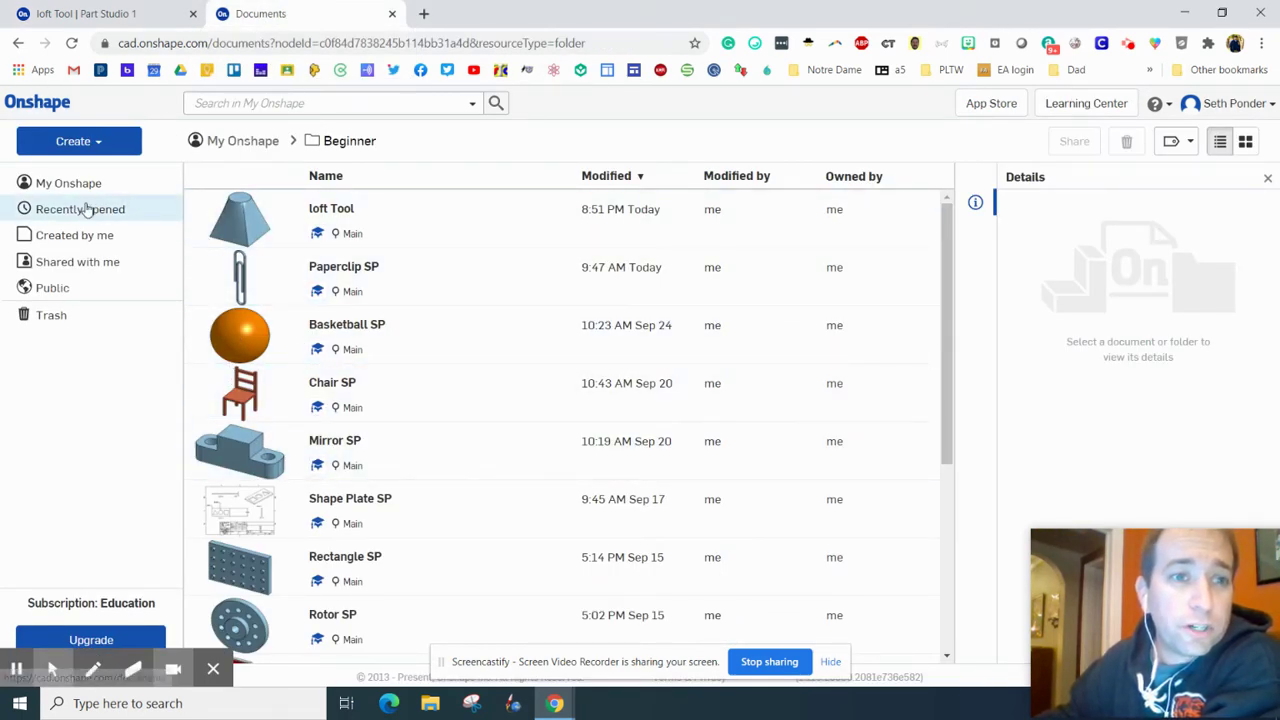
Step: Create a new document named 'Loft SP' and open its Part Studio
left_click(100, 148)
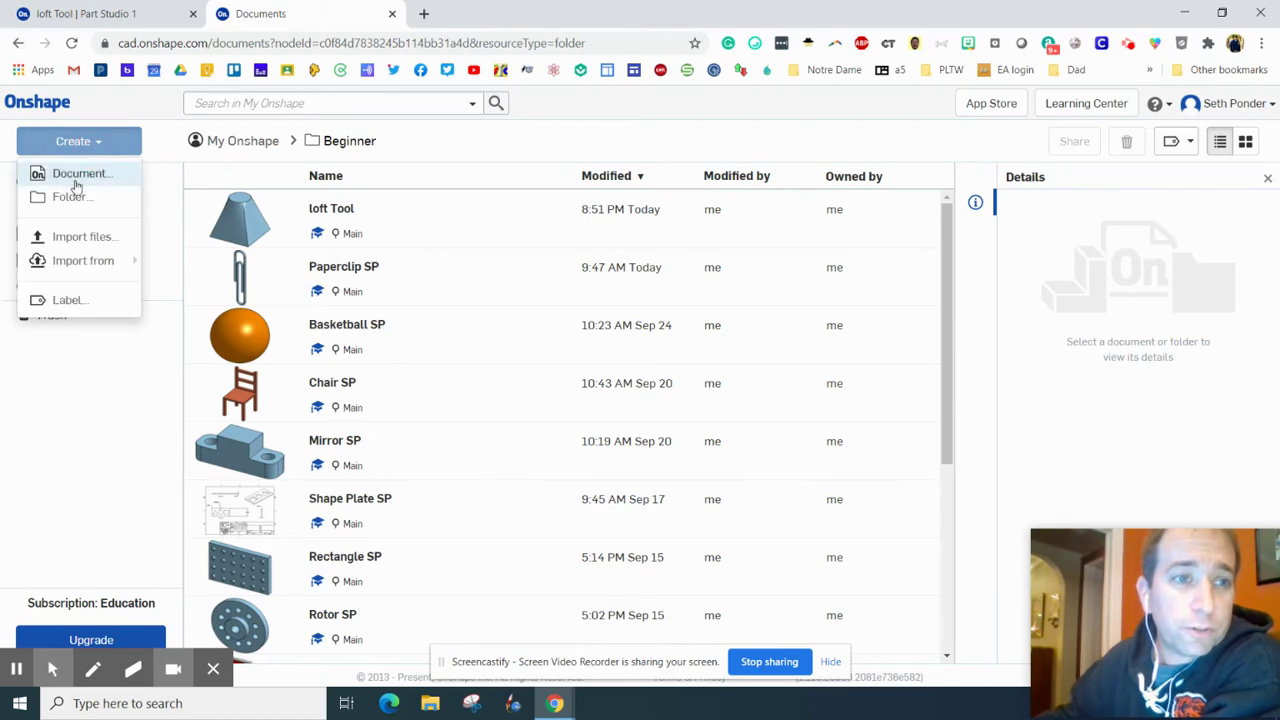
left_click(75, 173)
type("Loft SP")
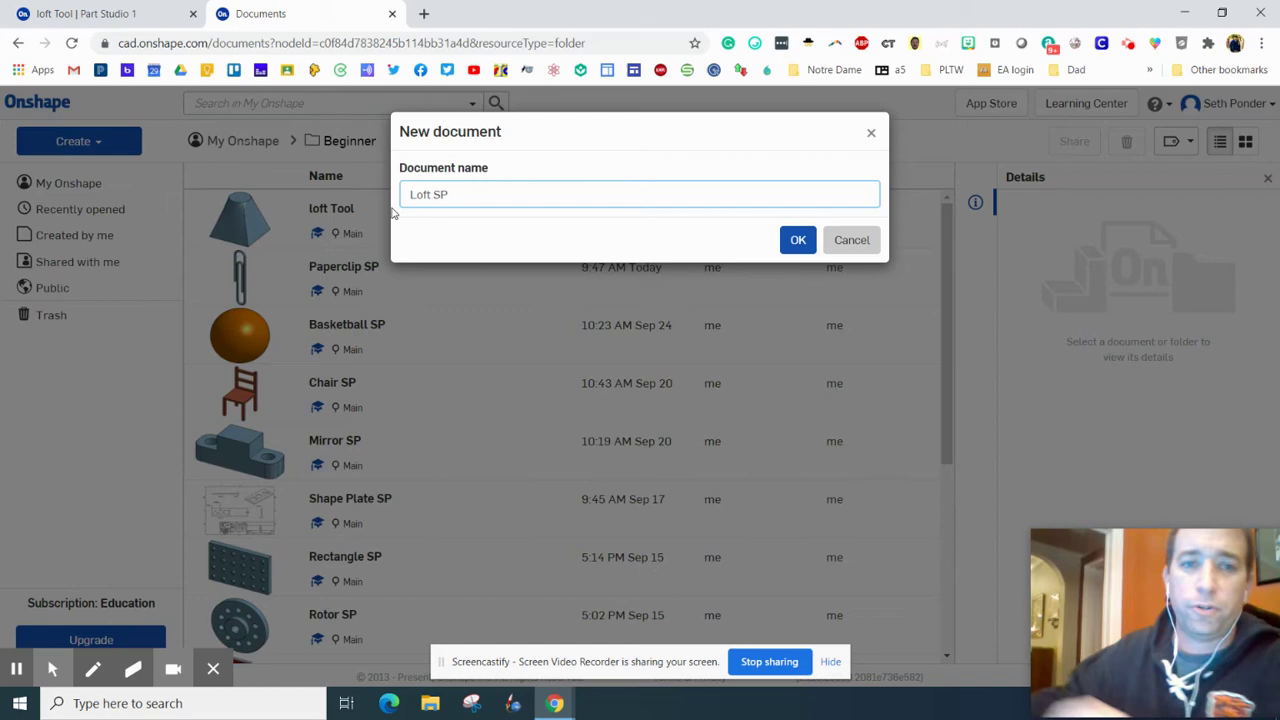
left_click(798, 240)
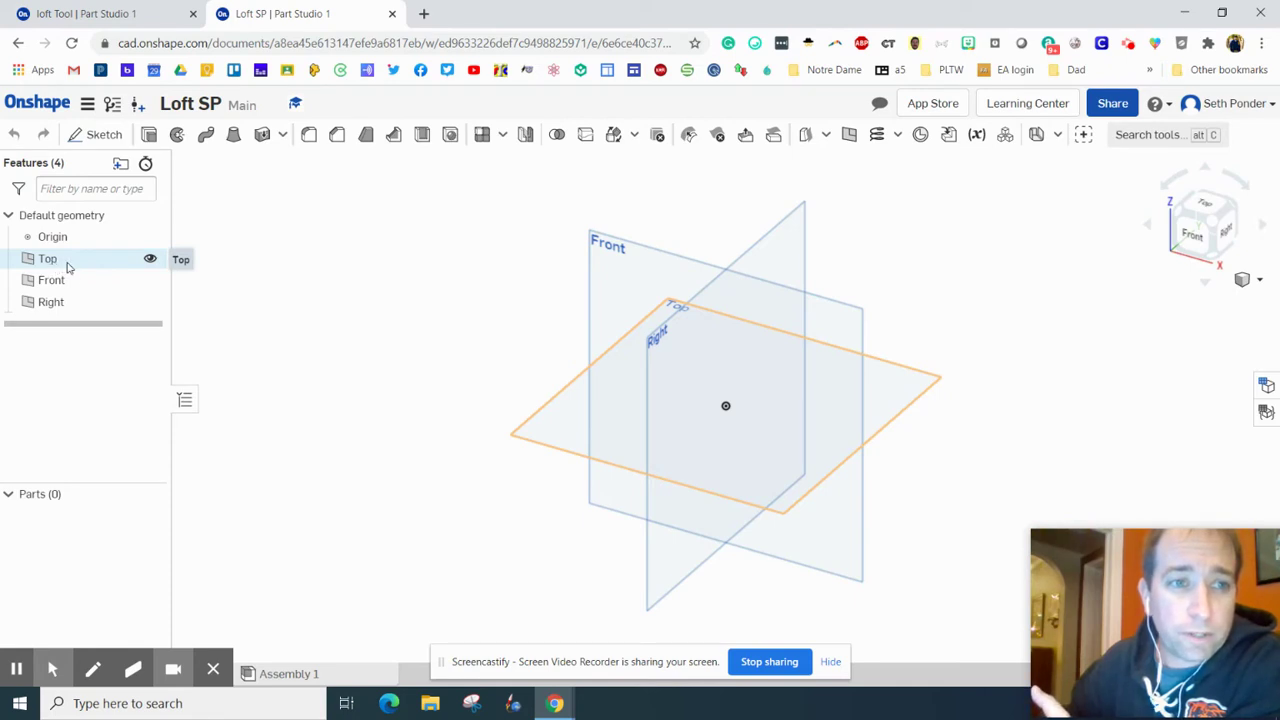
Step: Hide the Front and Right planes and start a sketch on the Top plane, viewed from above
left_click(150, 280)
left_click(150, 301)
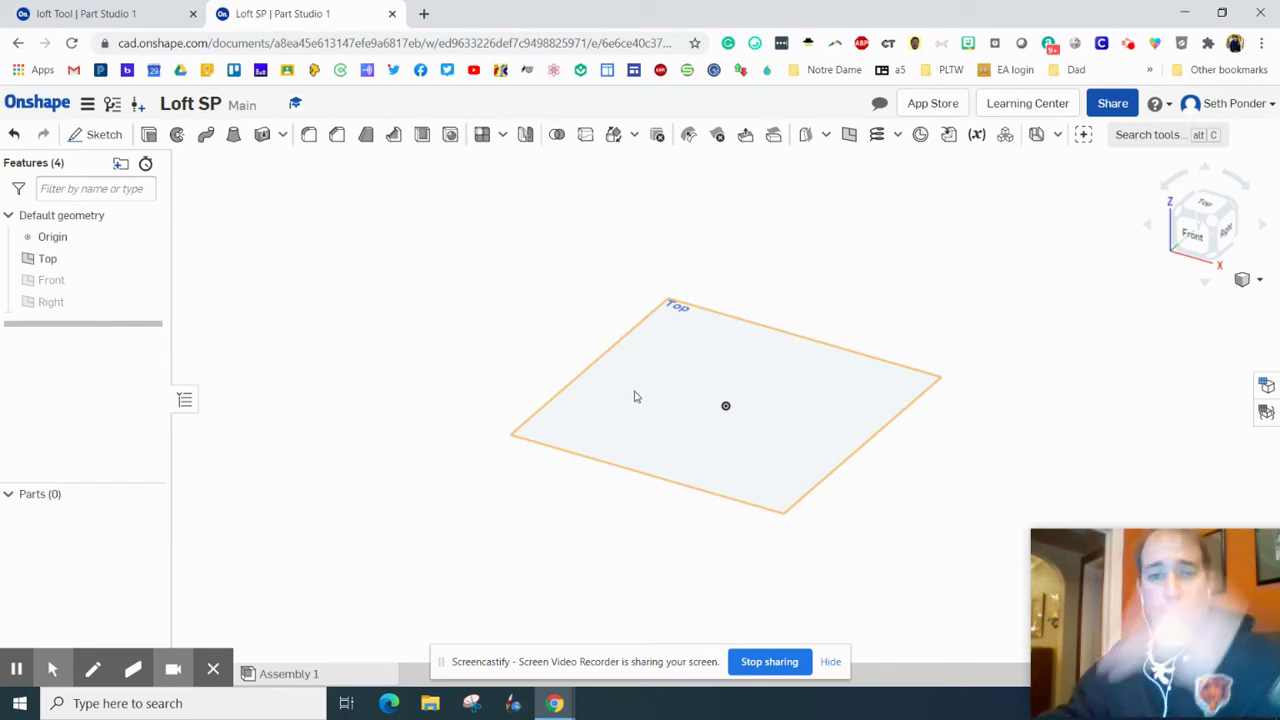
left_click(631, 391)
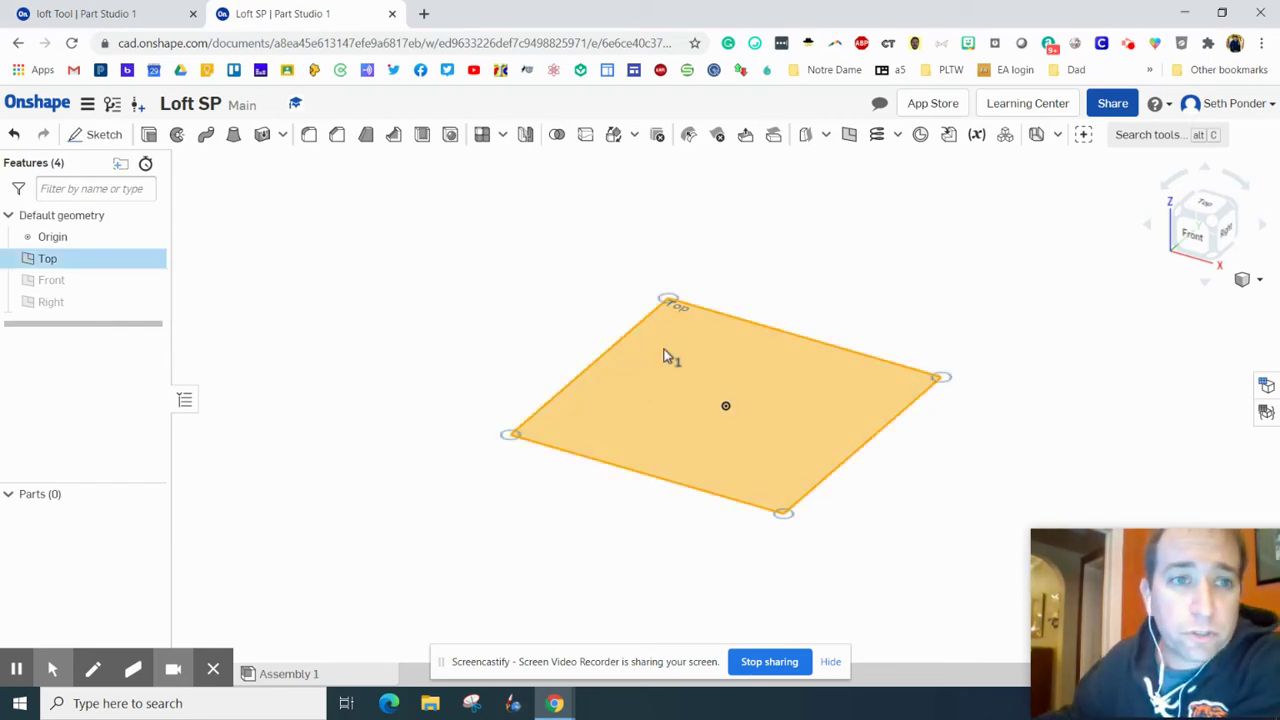
left_click(97, 134)
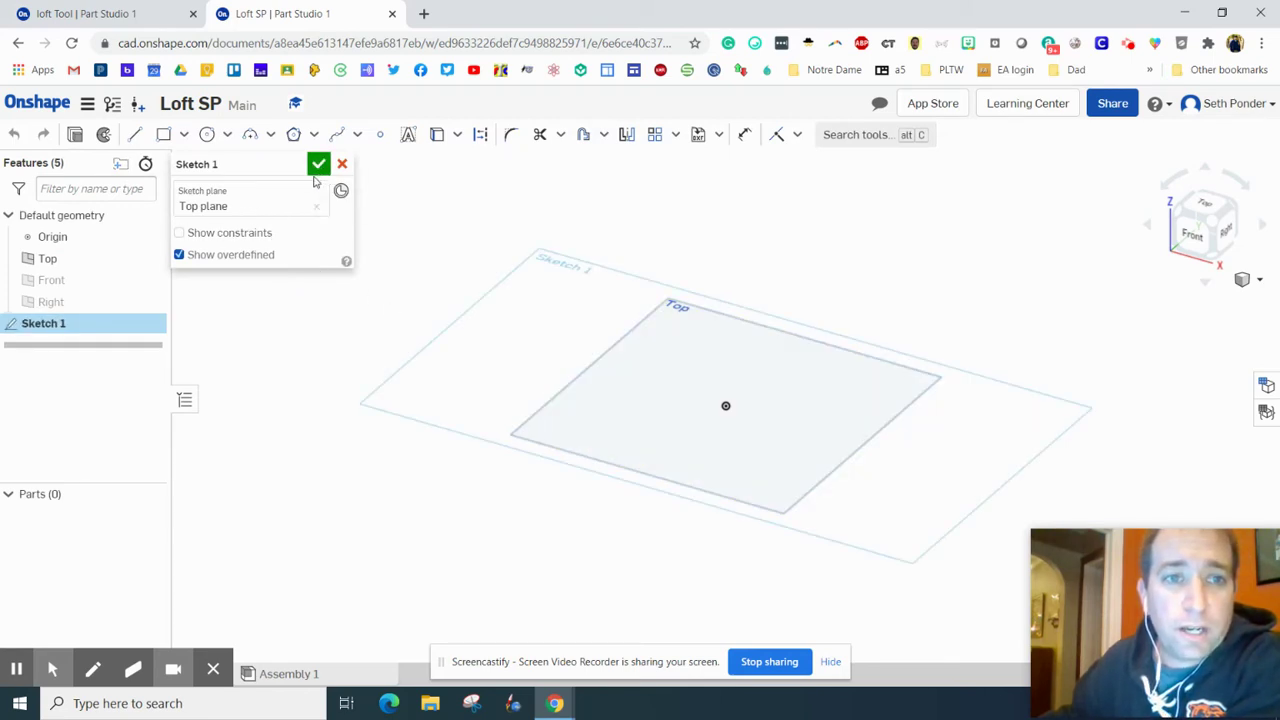
left_click(1203, 205)
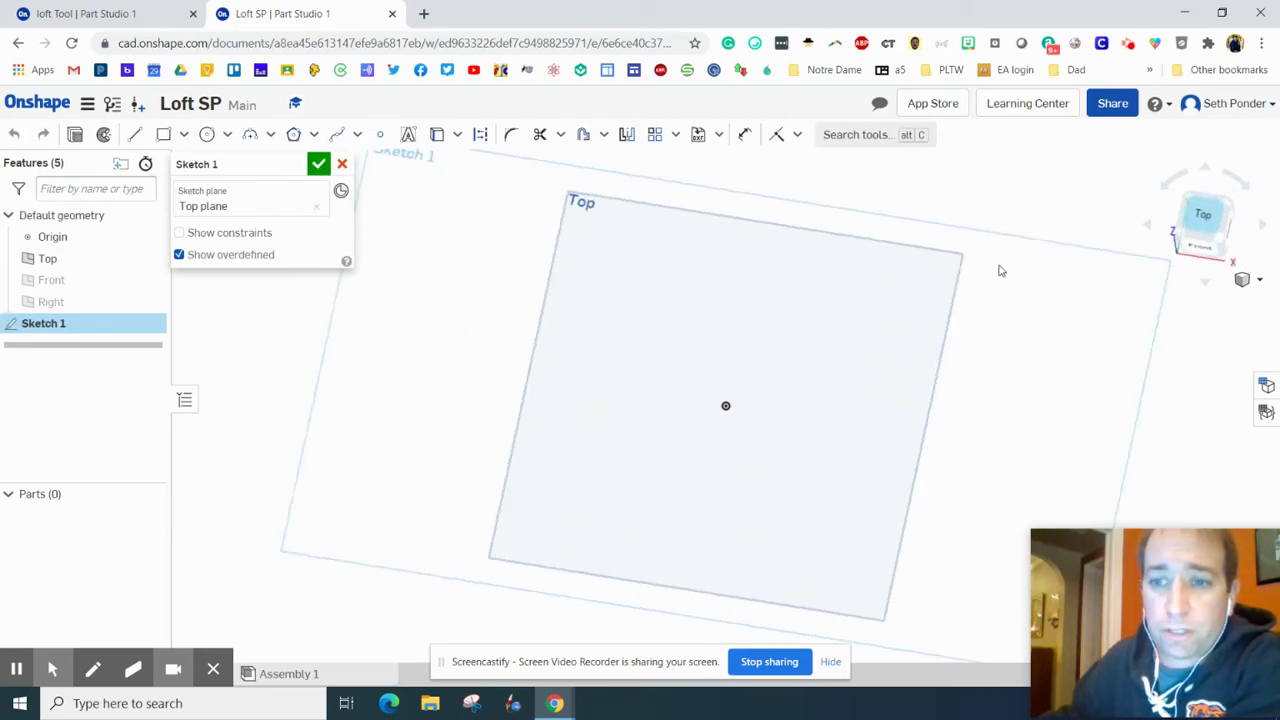
Step: Draw a center-point rectangle centred on the origin
left_click(184, 134)
left_click(186, 137)
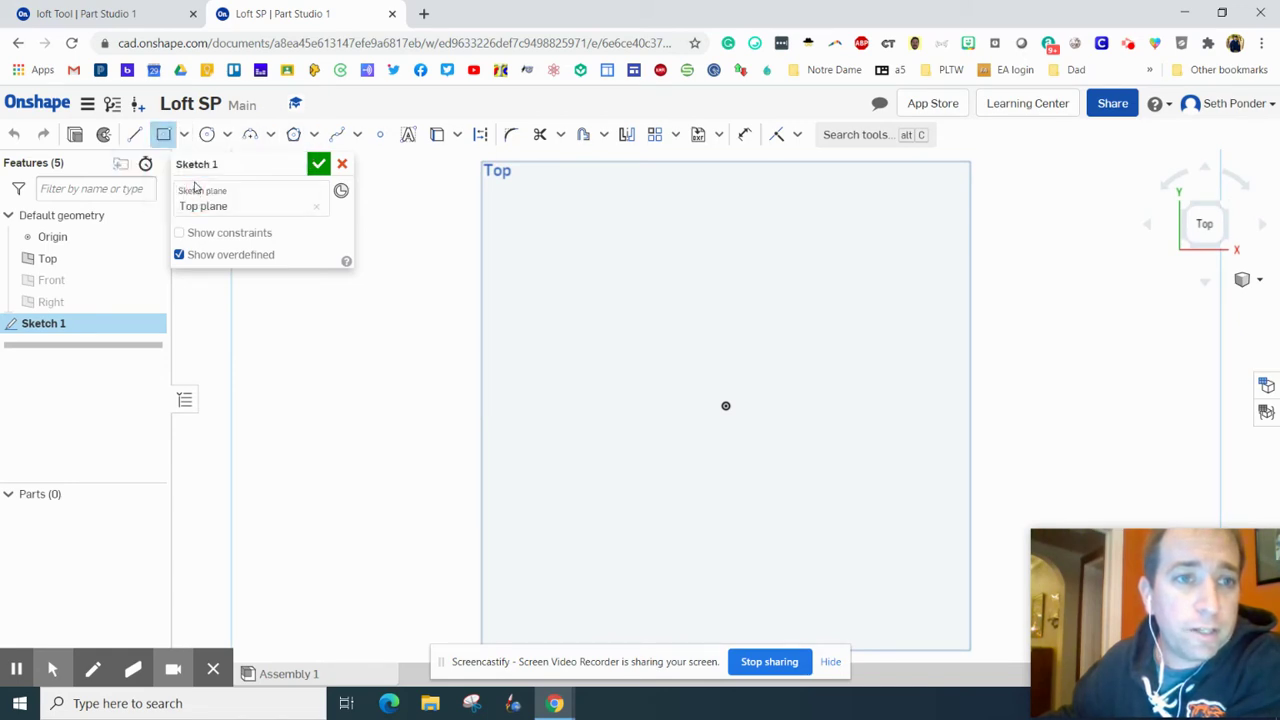
left_click(195, 191)
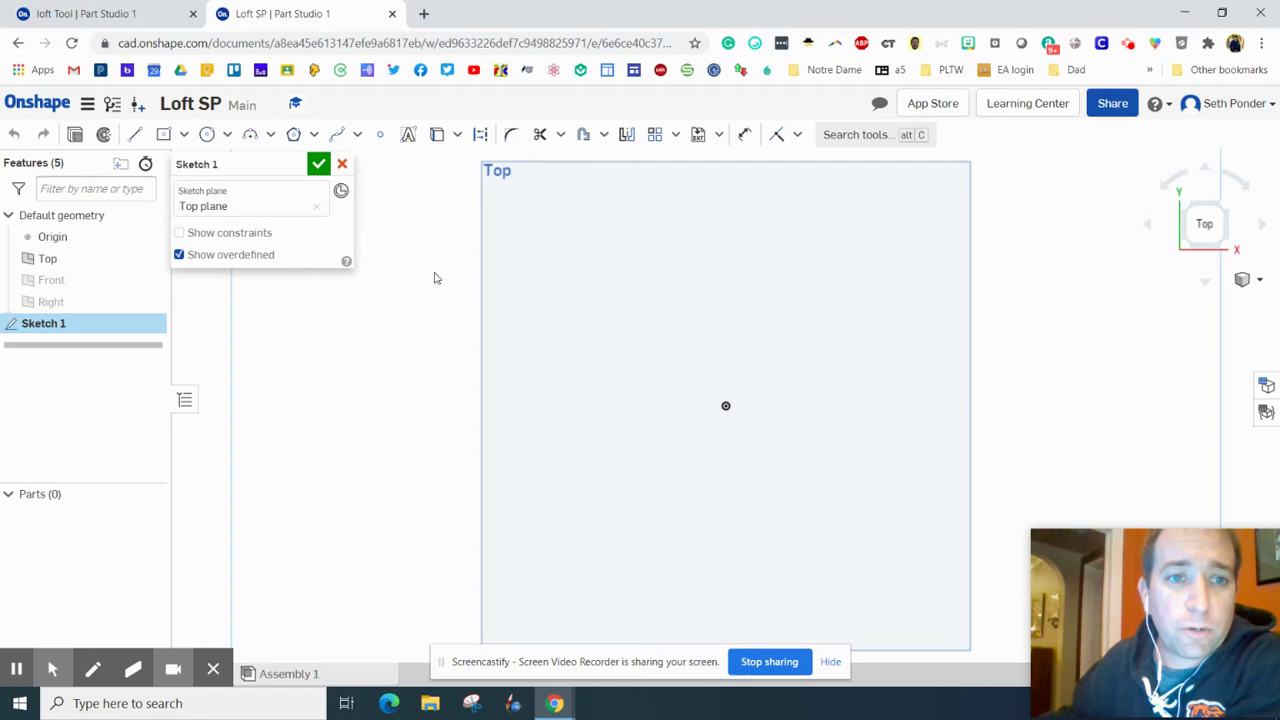
left_click(163, 134)
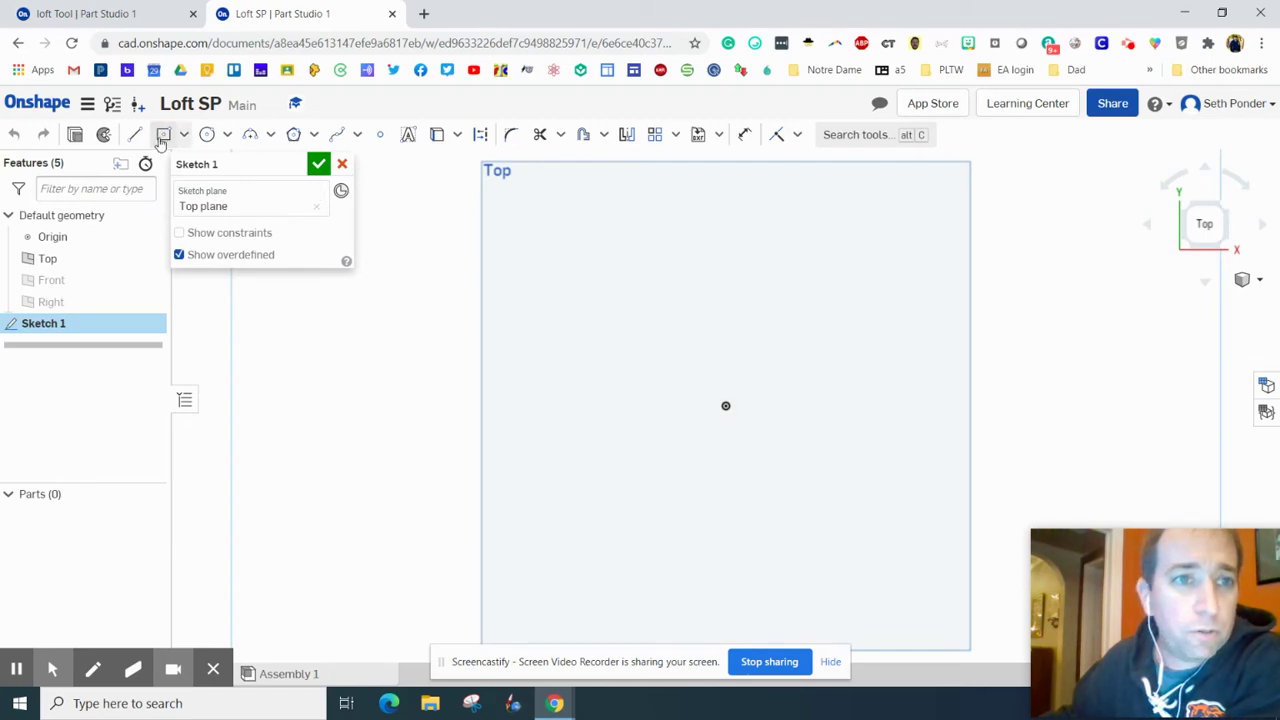
left_click(722, 406)
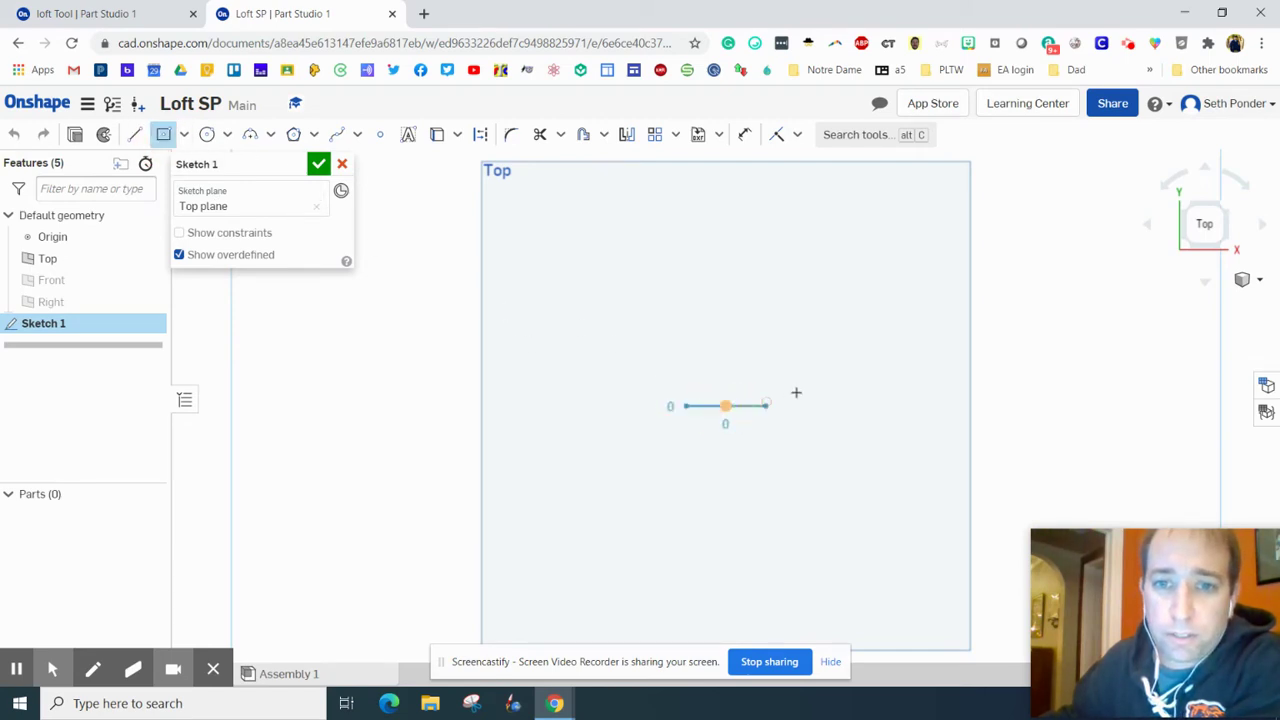
left_click(829, 321)
Step: Dimension the rectangle's height to 2 in, make its sides equal, and finish the square sketch
left_click(744, 134)
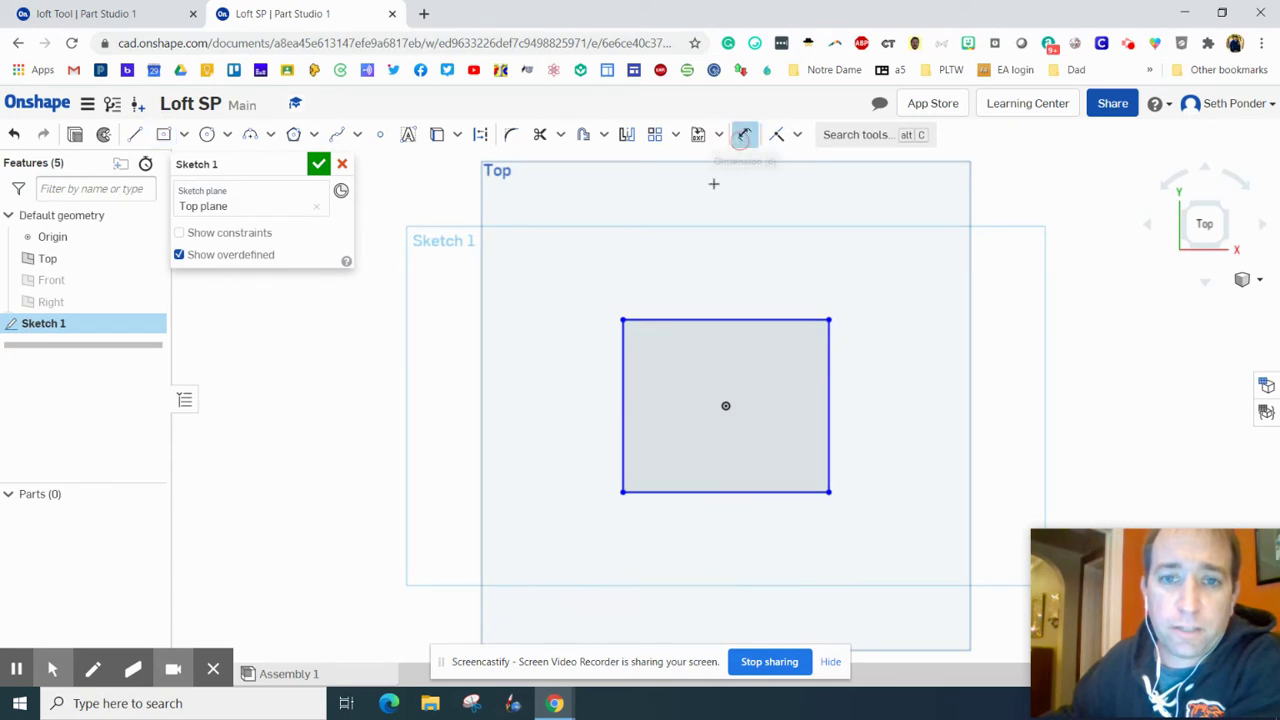
left_click(617, 372)
left_click(580, 374)
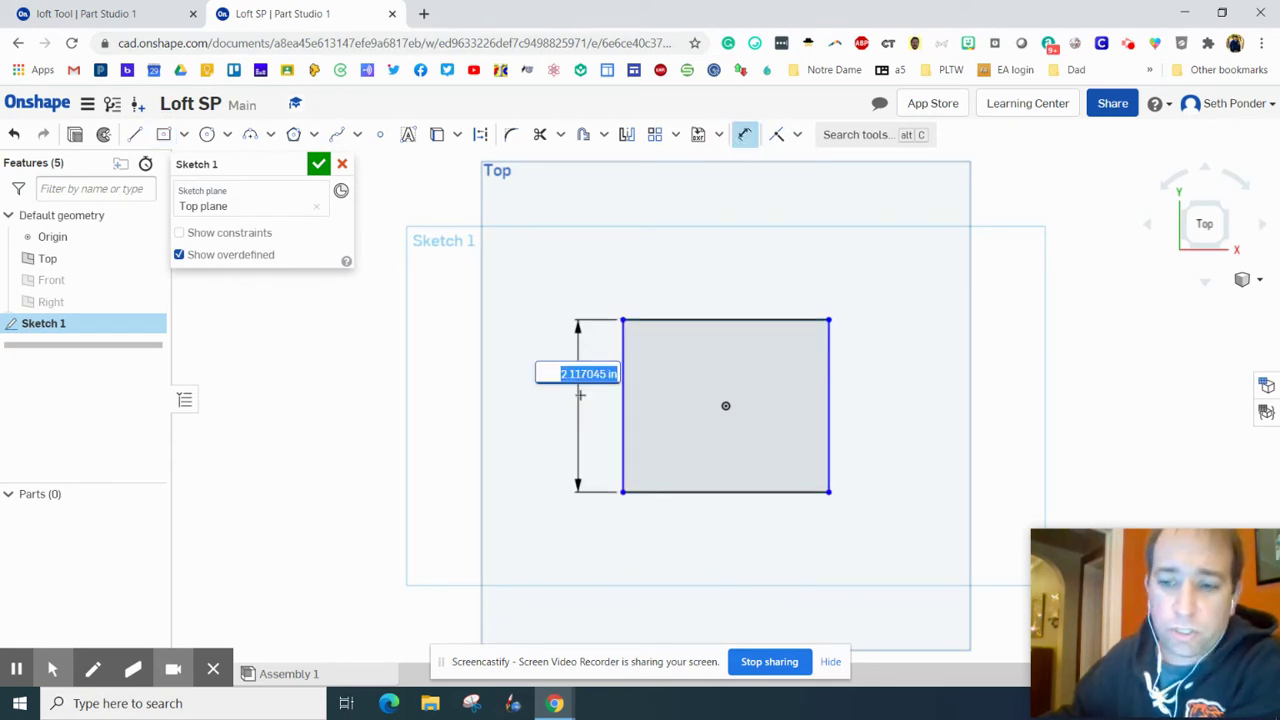
type("2")
key("Return")
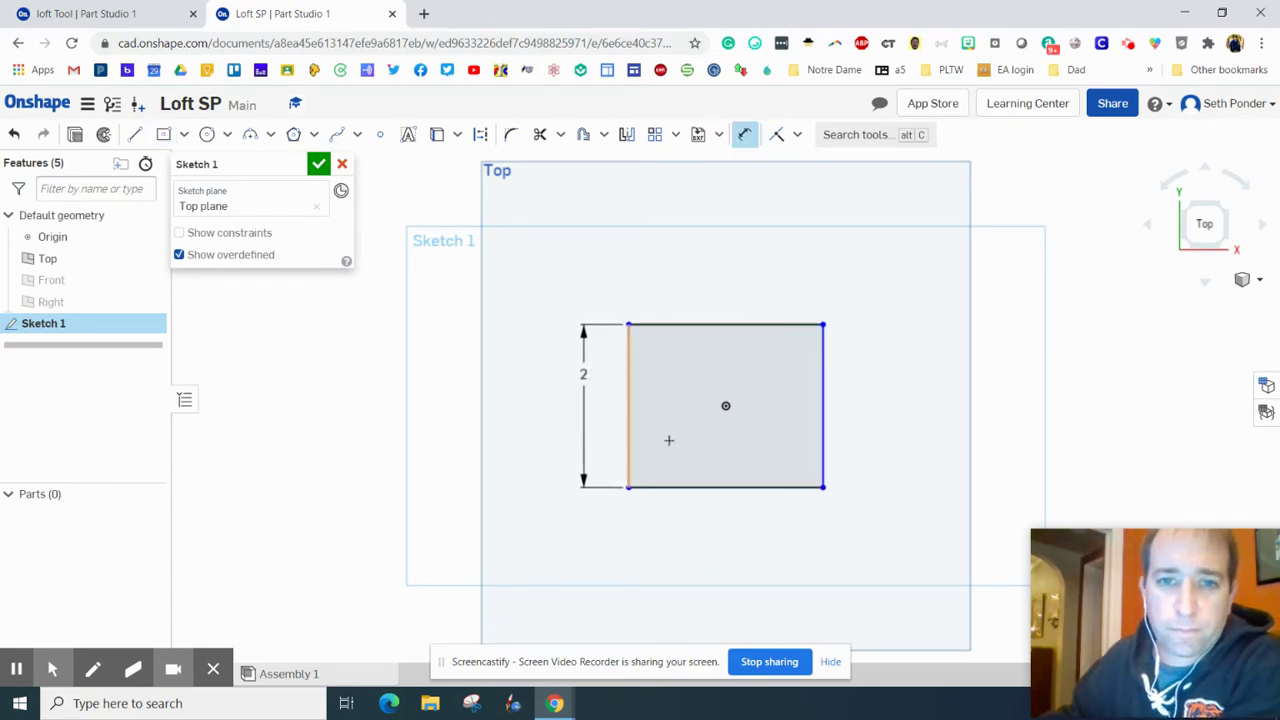
left_click(797, 134)
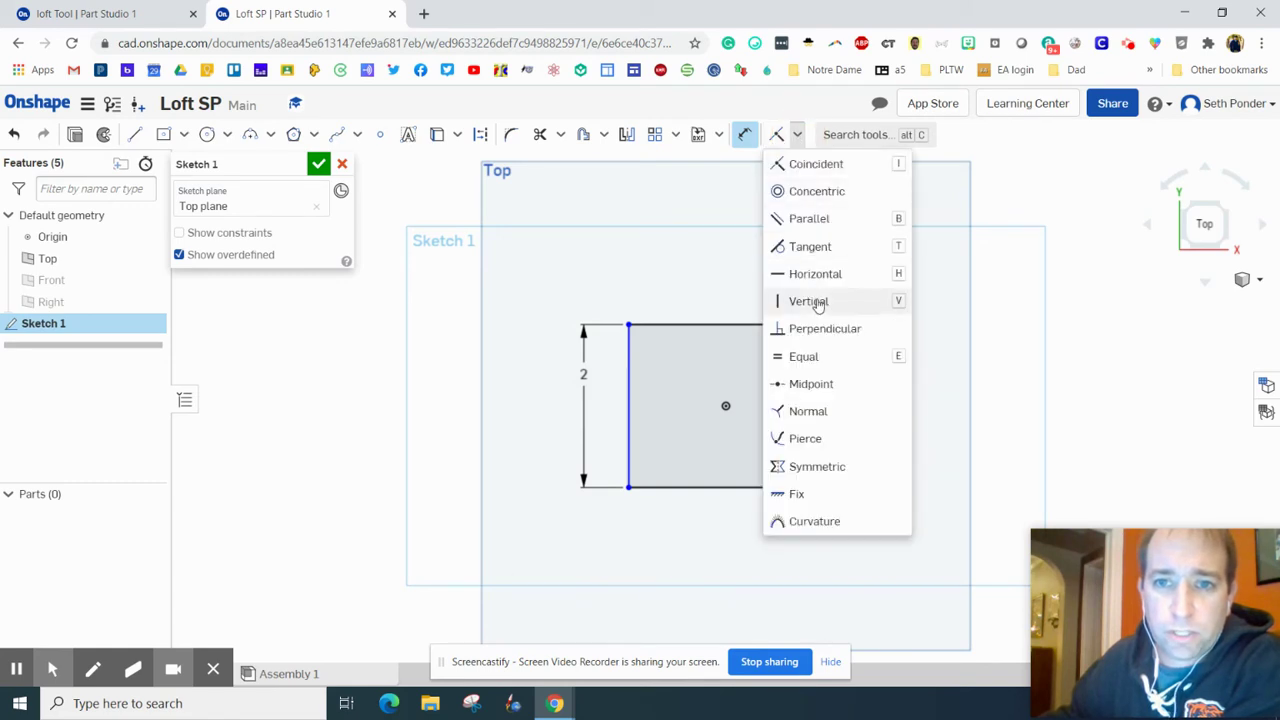
left_click(826, 356)
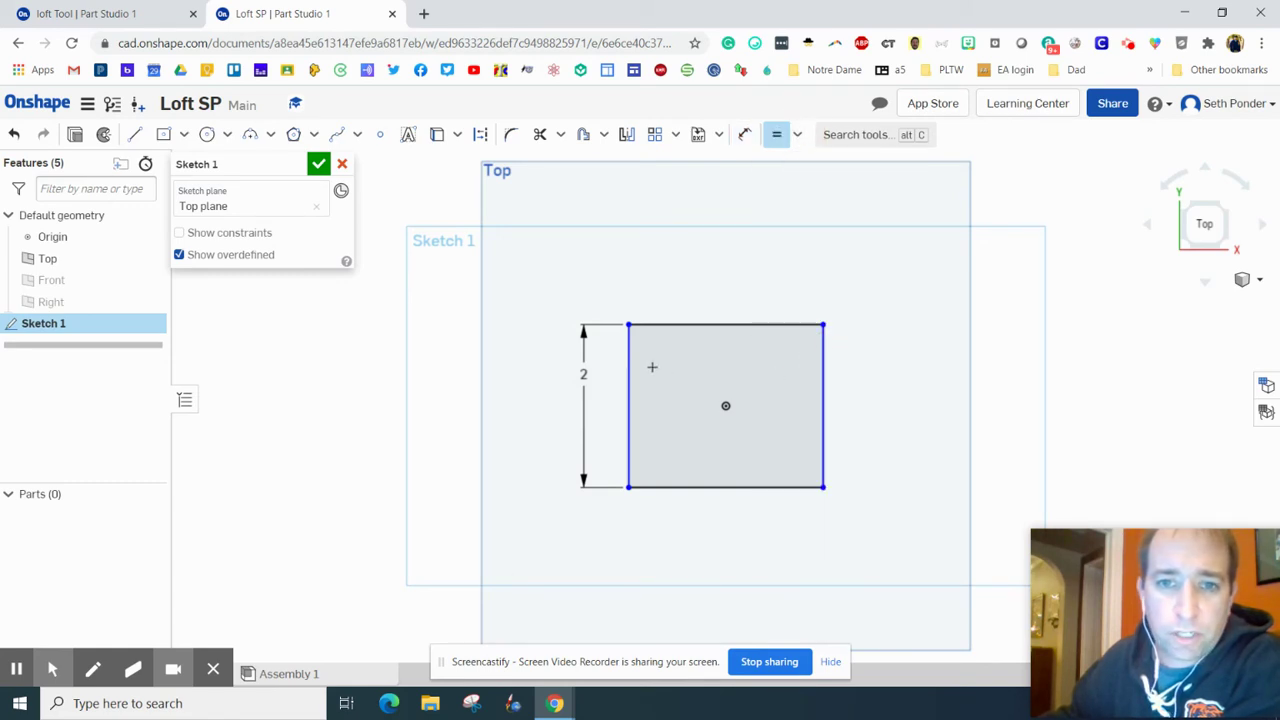
left_click(630, 362)
left_click(662, 324)
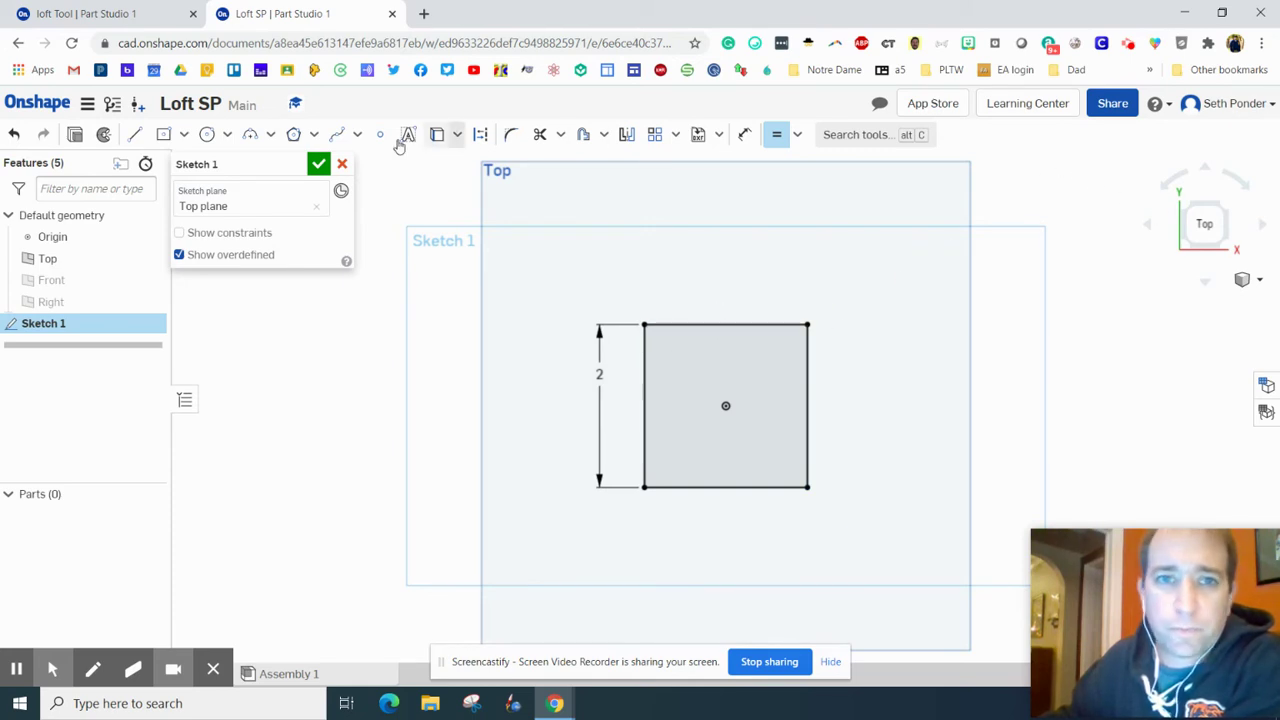
left_click(318, 163)
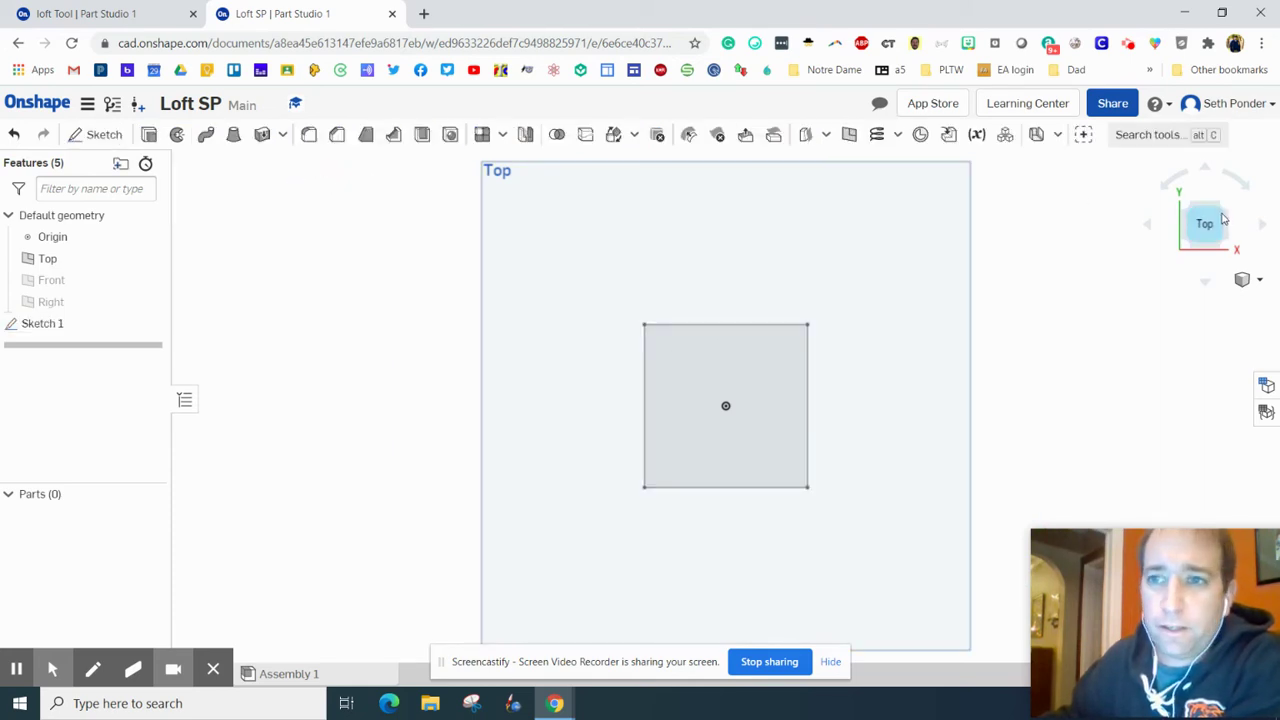
Step: In isometric view, offset a new plane 2 in from the Top plane
left_click(1246, 280)
left_click(1232, 305)
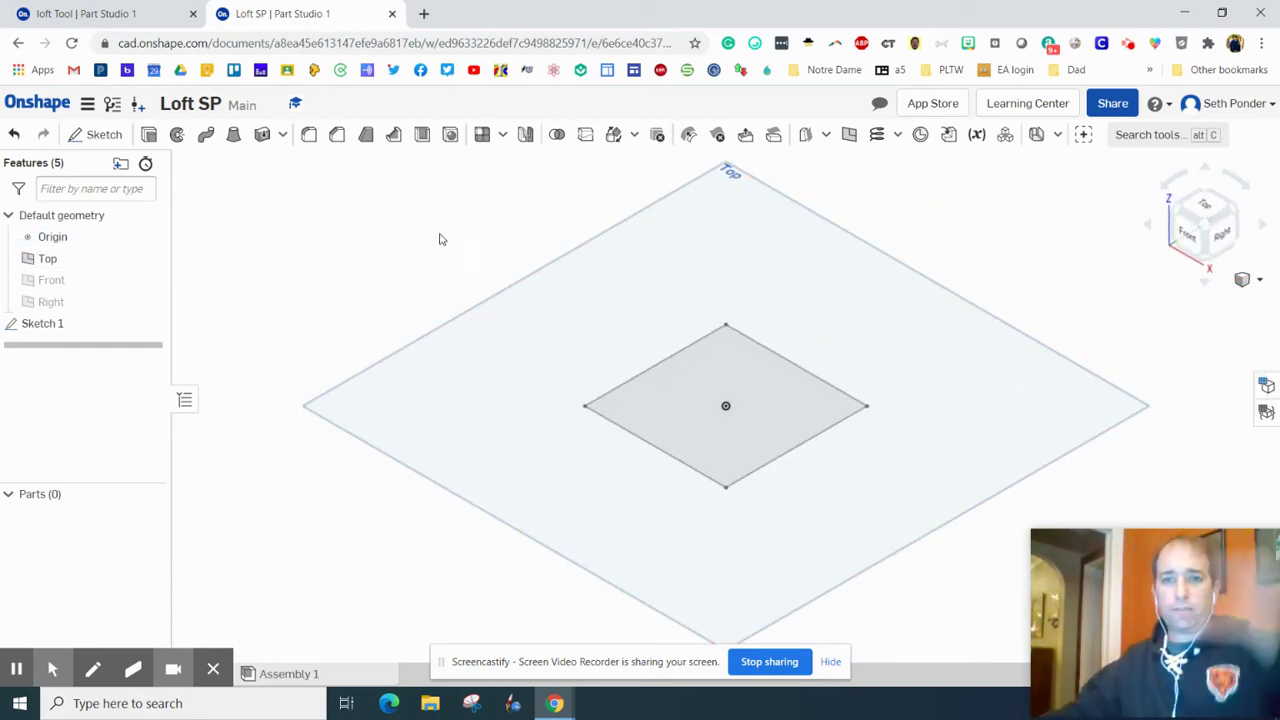
right_click(570, 292)
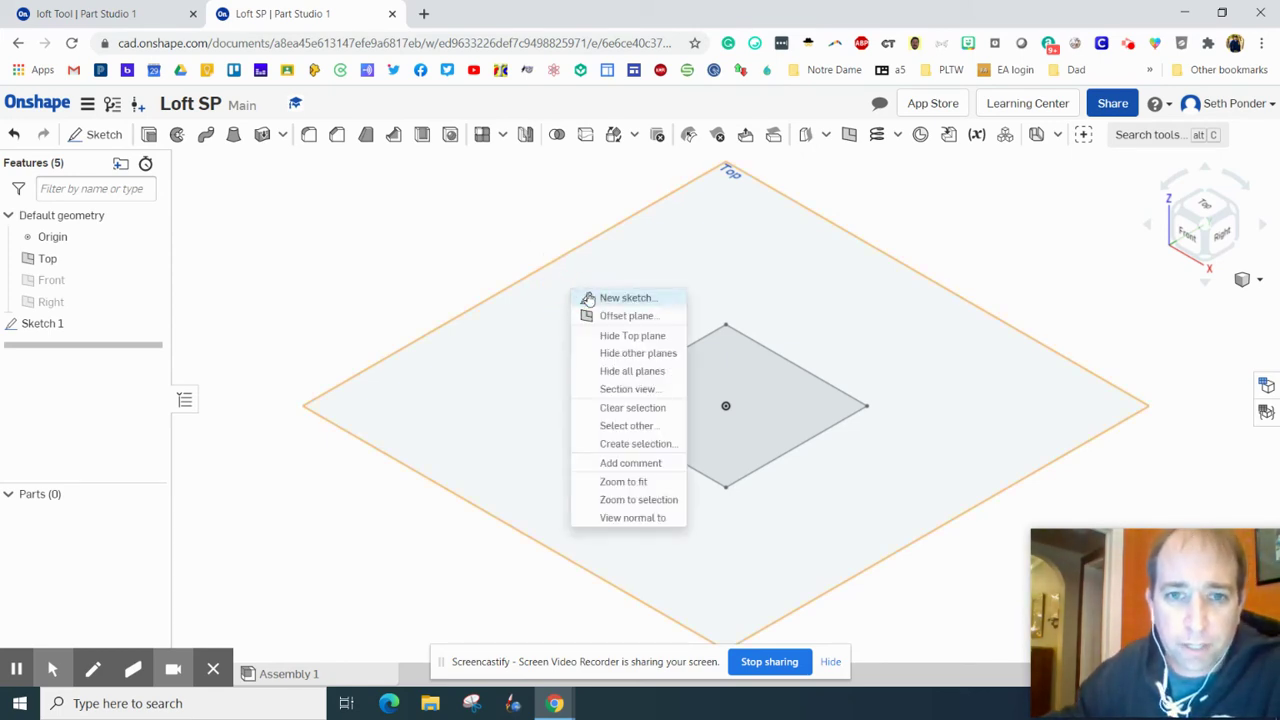
left_click(590, 314)
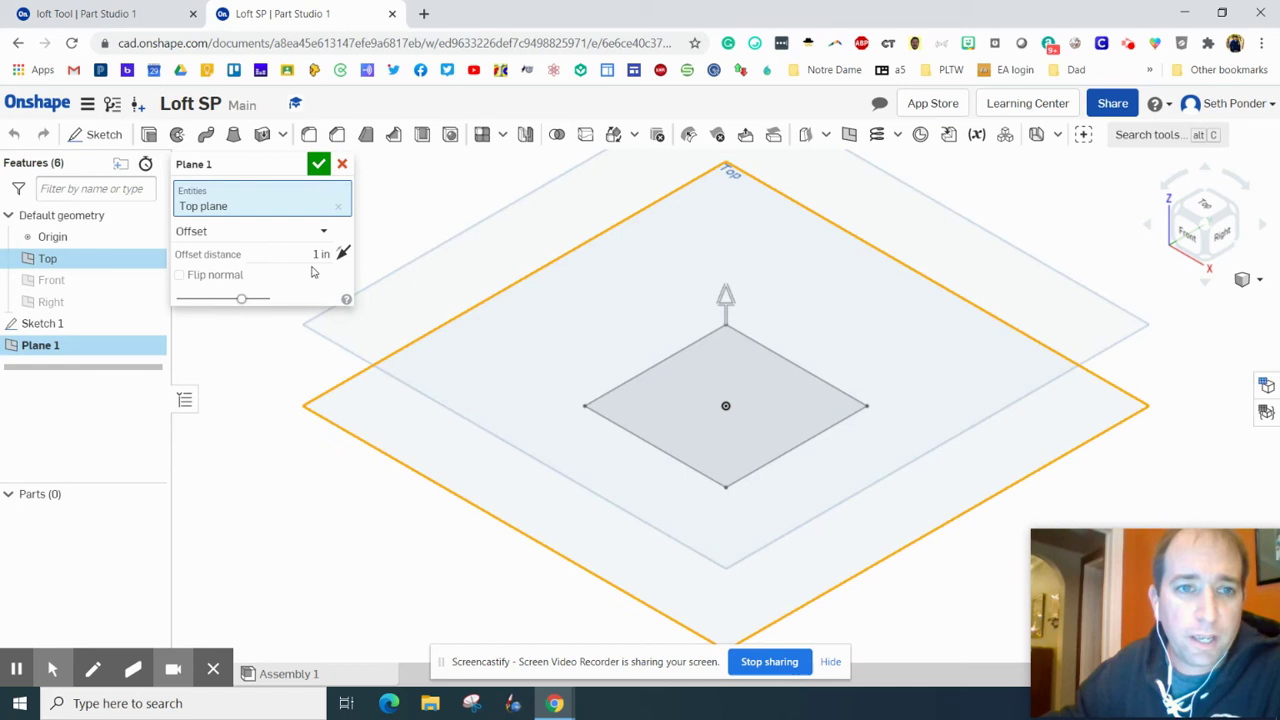
left_click(311, 256)
type("2")
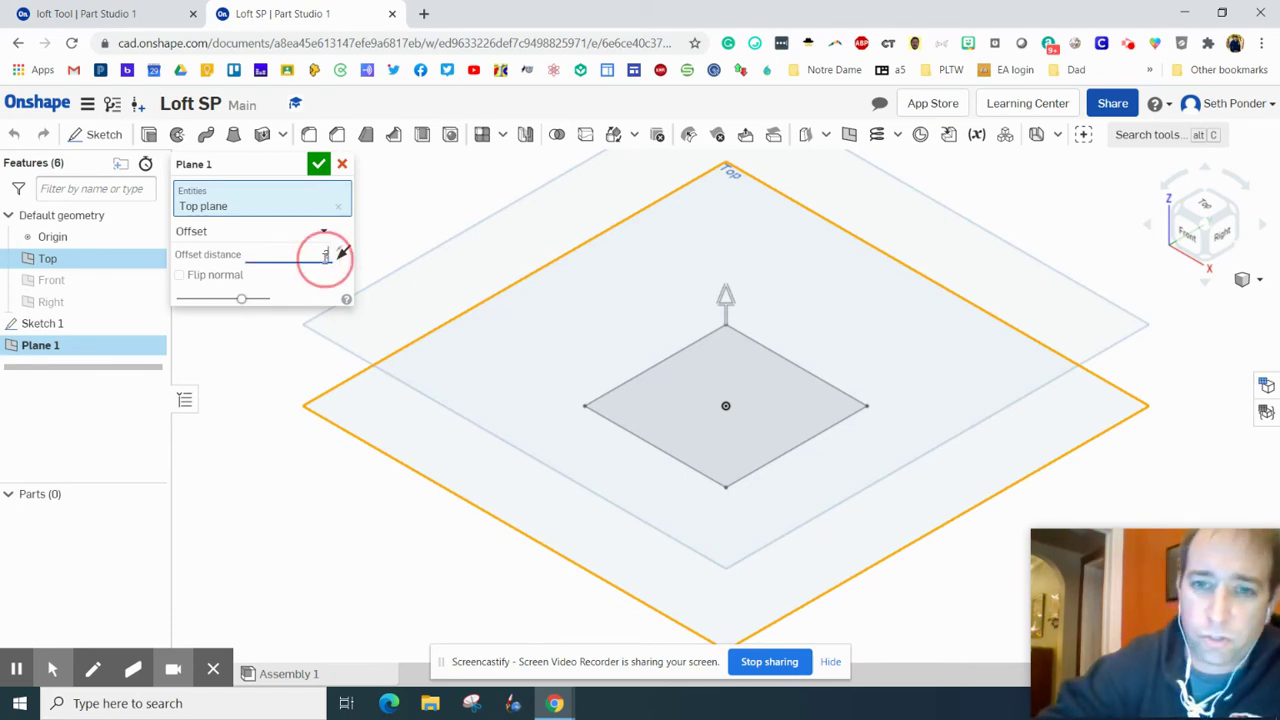
key("Return")
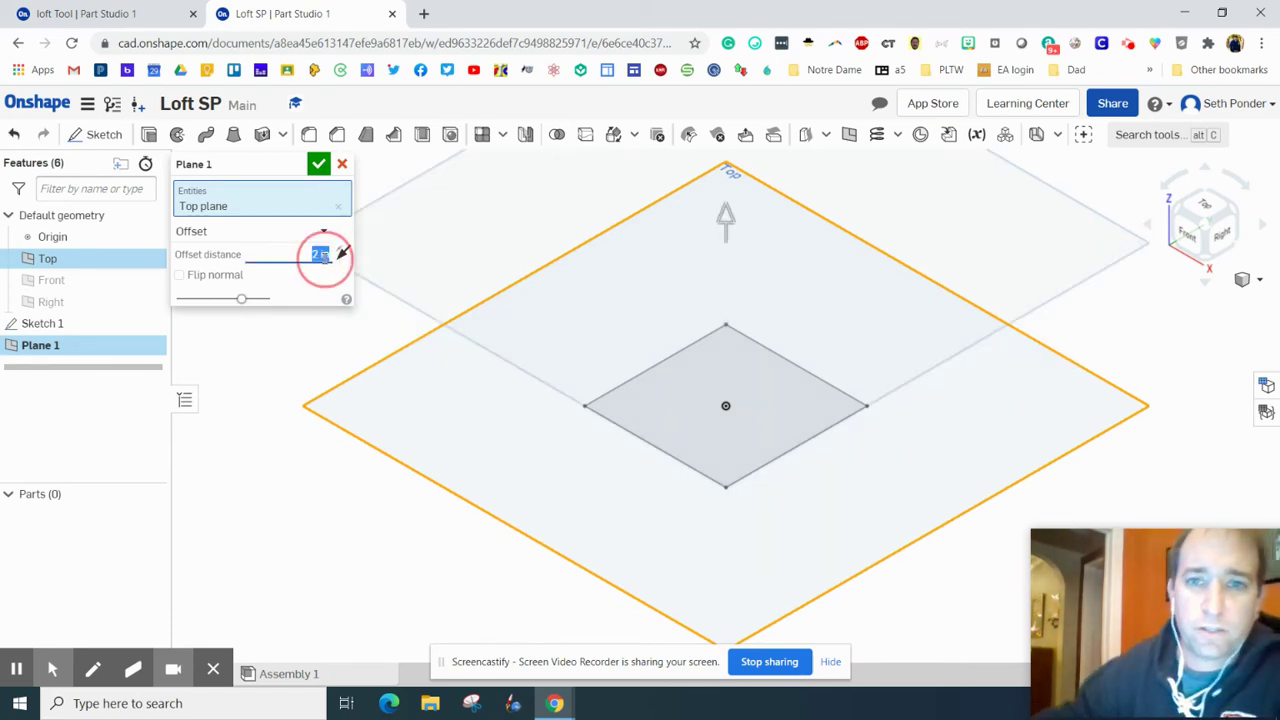
Step: Name the new plane '2nd level' and accept it
left_click(1200, 224)
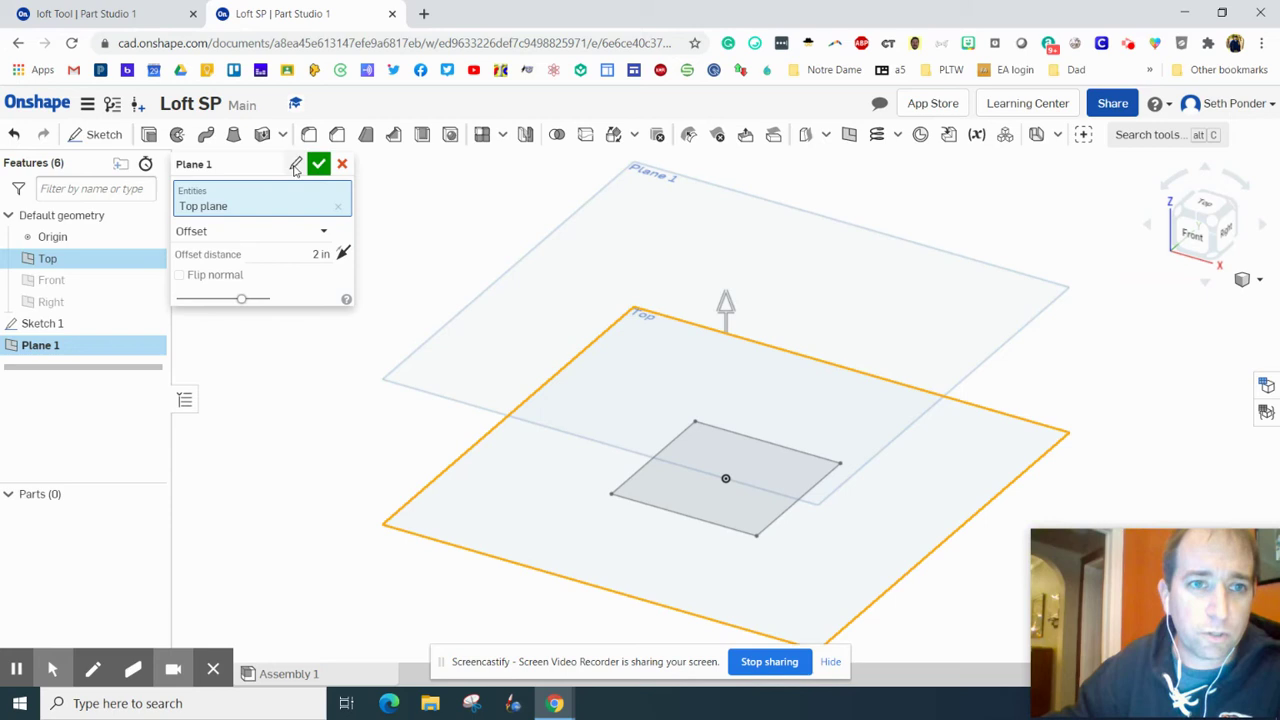
left_click(295, 166)
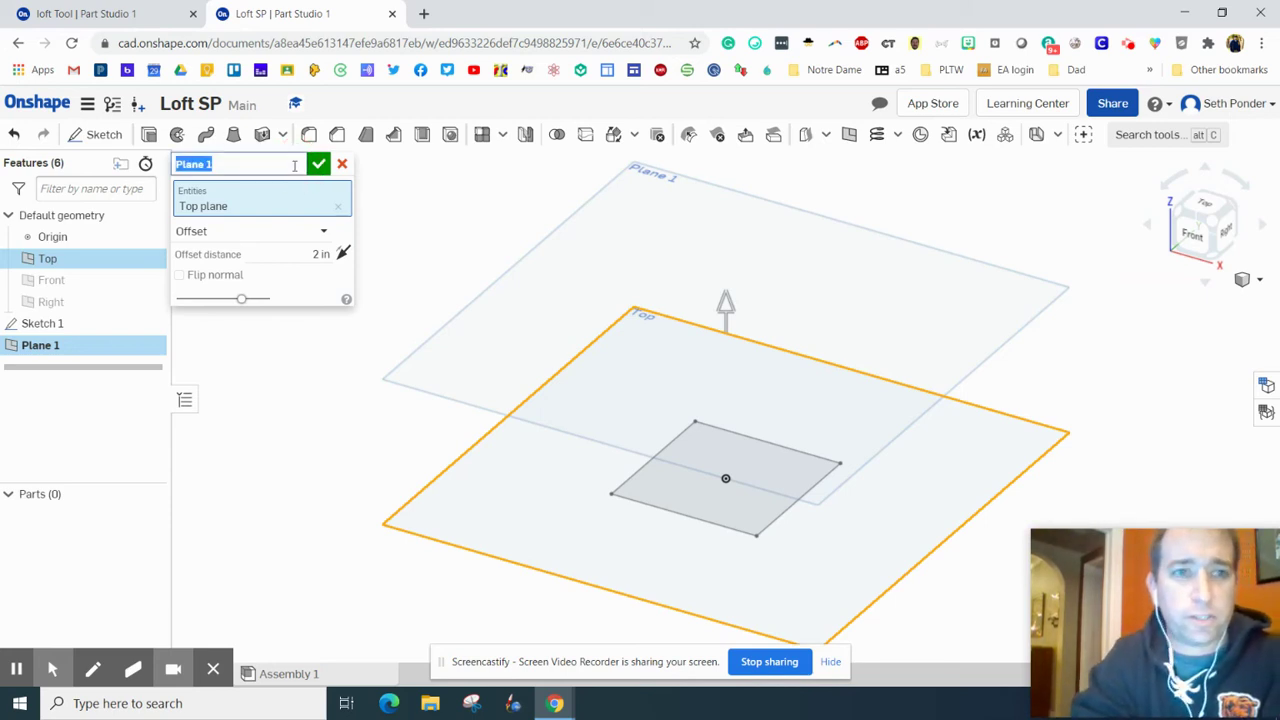
type("2nd level")
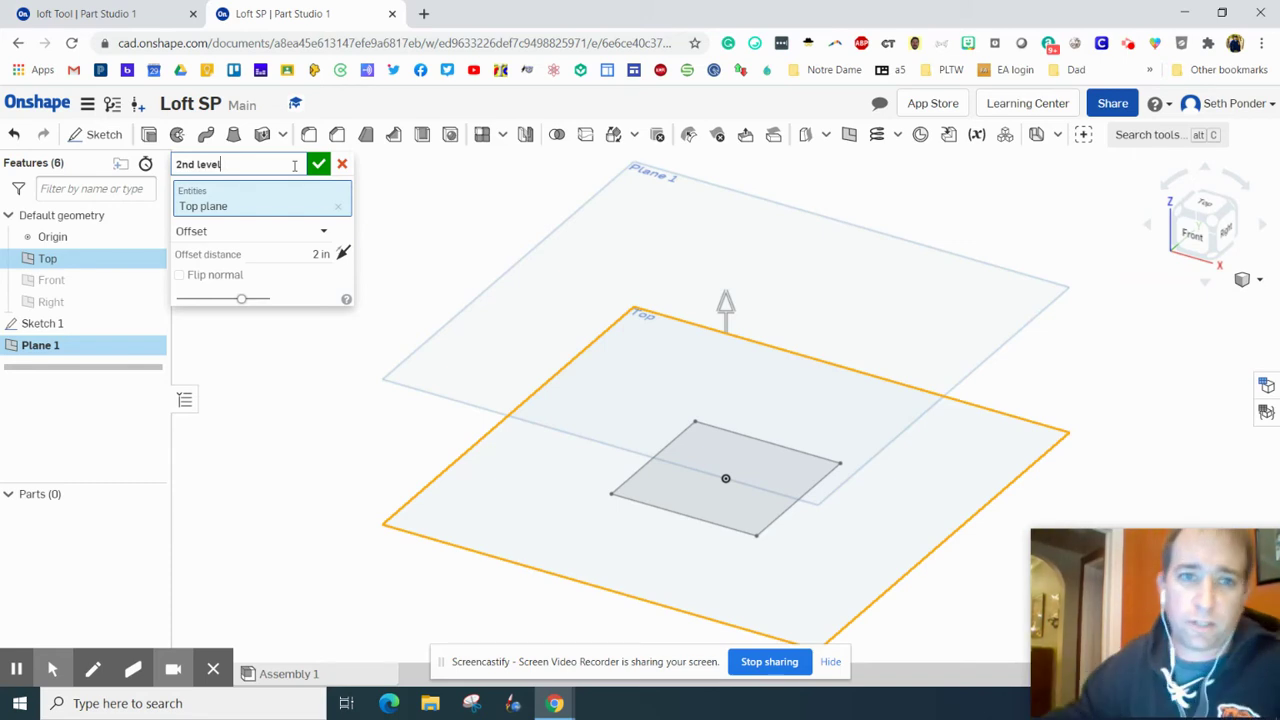
left_click(318, 164)
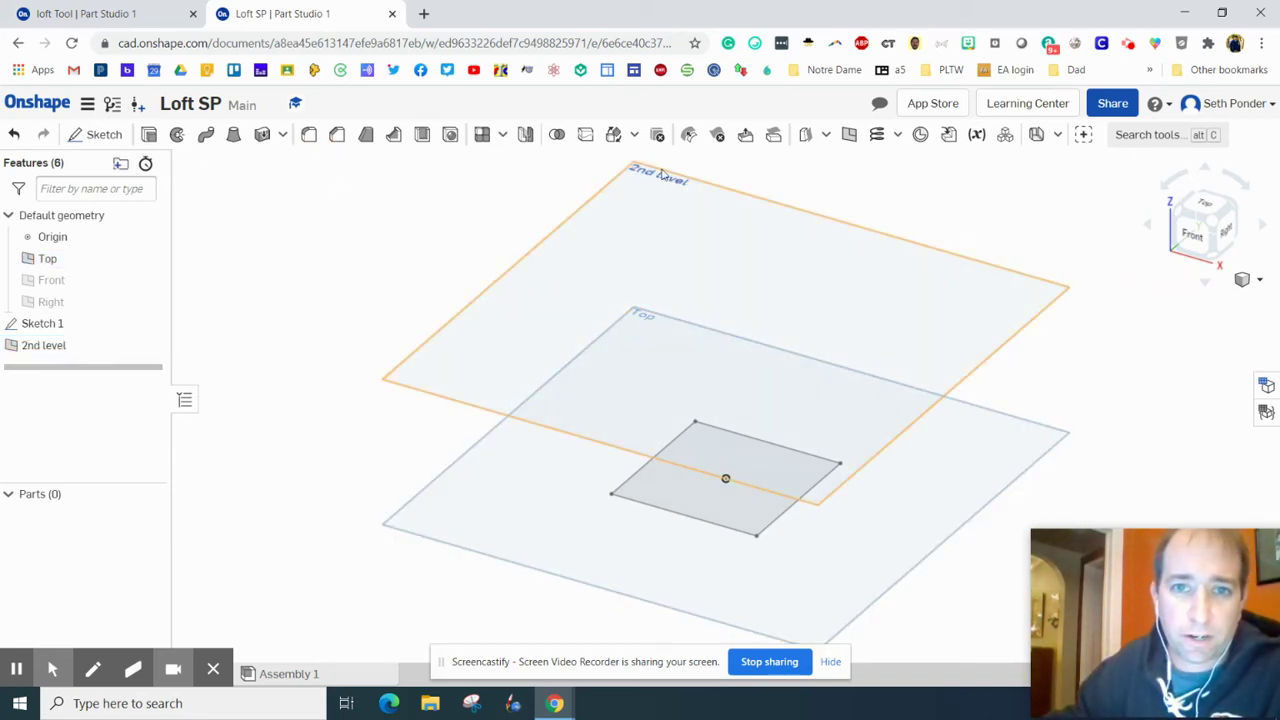
Step: On the 2nd level plane, sketch a 2 in diameter circle centred on the origin
left_click(660, 180)
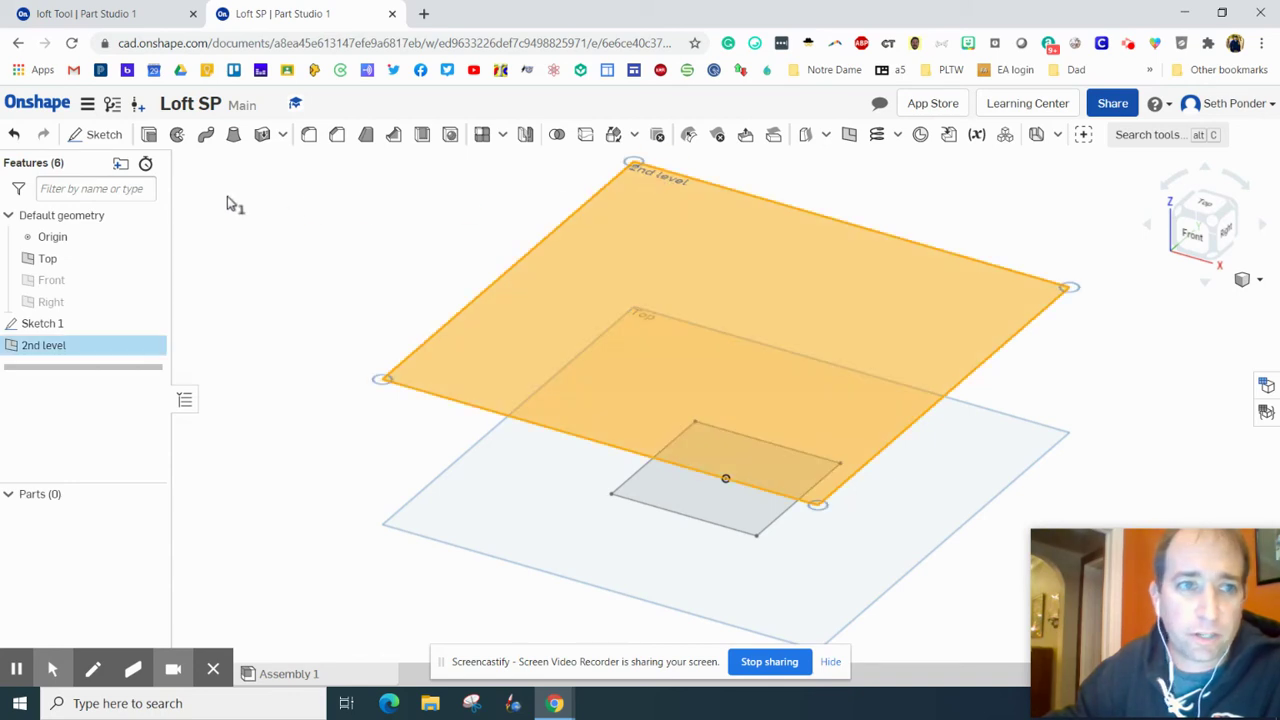
left_click(104, 134)
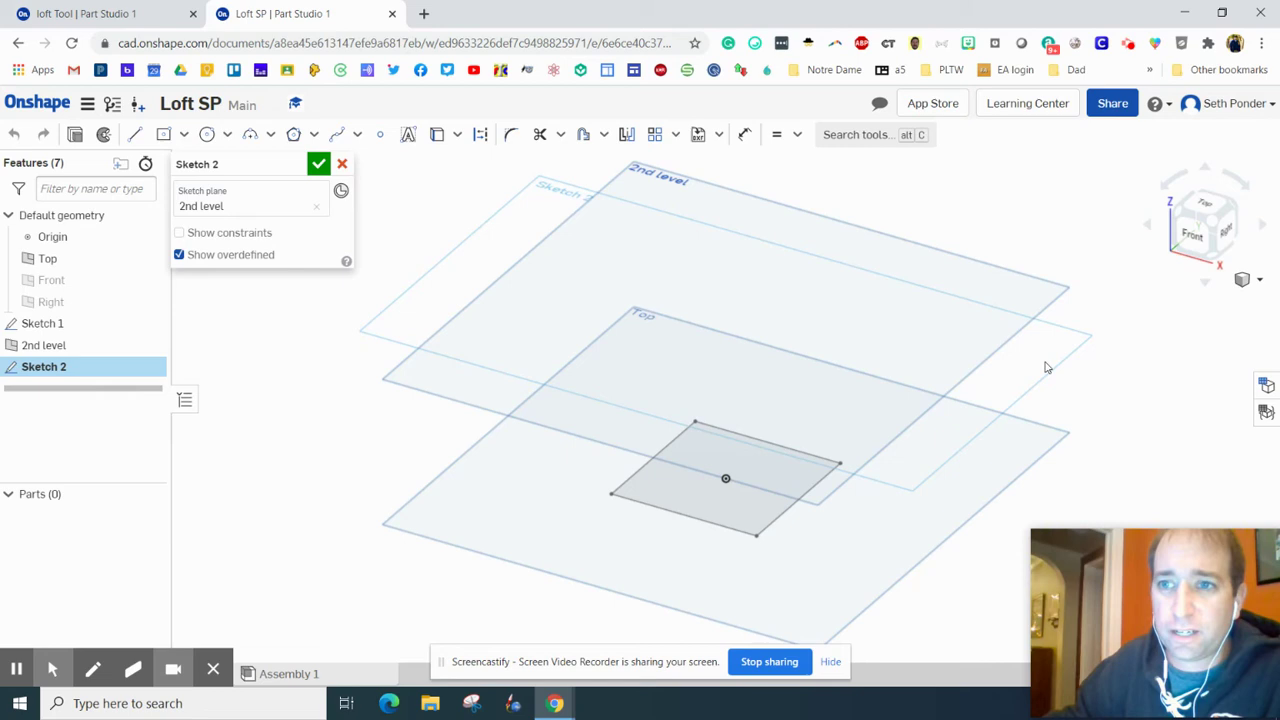
left_click(1192, 205)
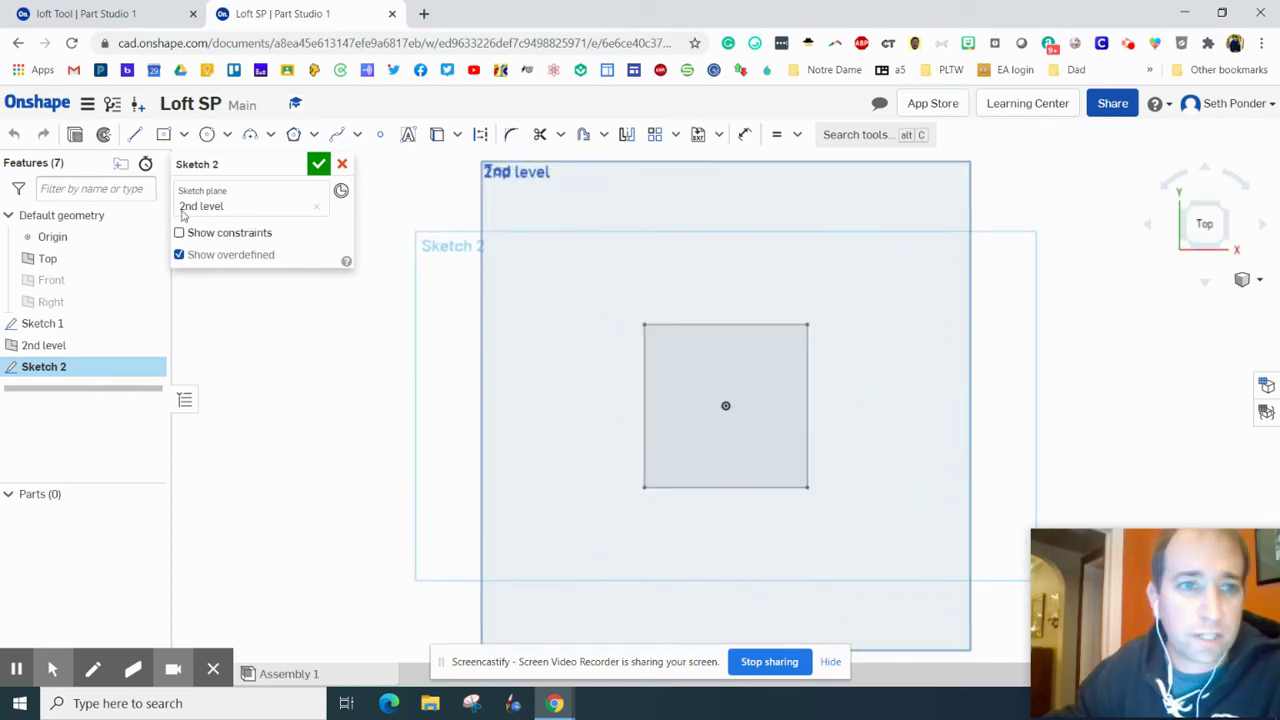
left_click(207, 134)
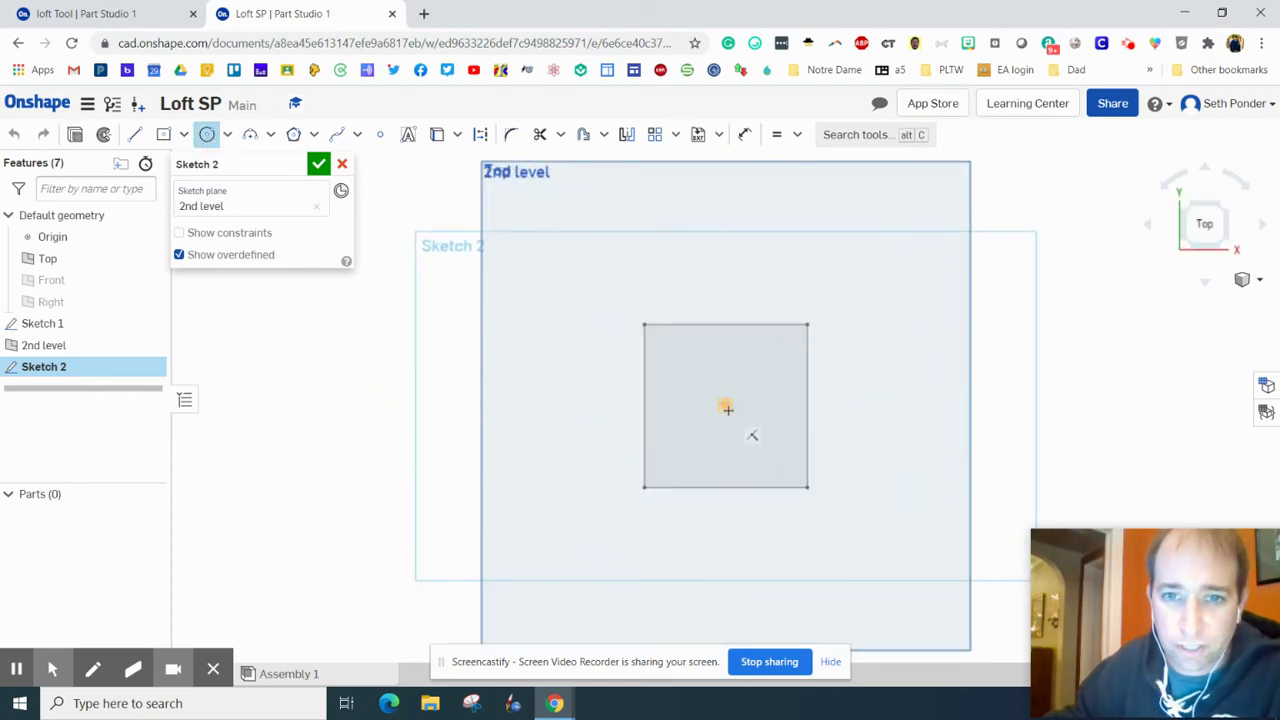
left_click_drag(728, 410, 824, 402)
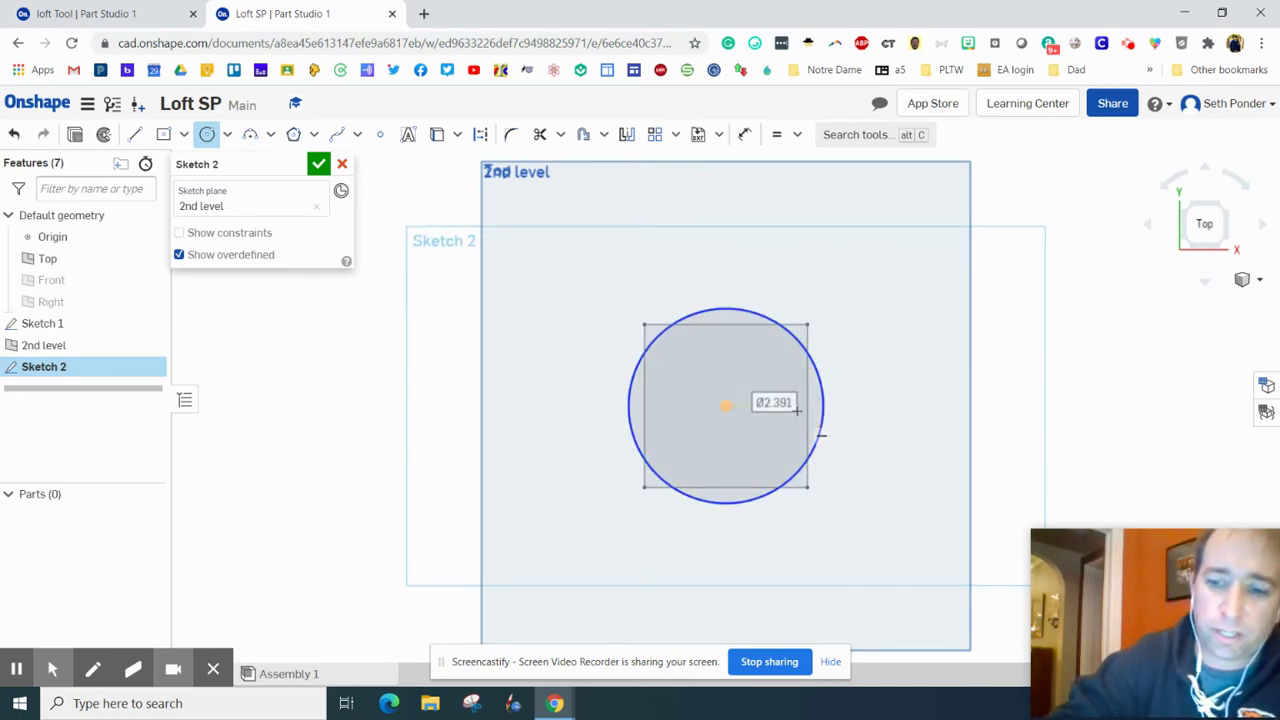
type("2")
key("Return")
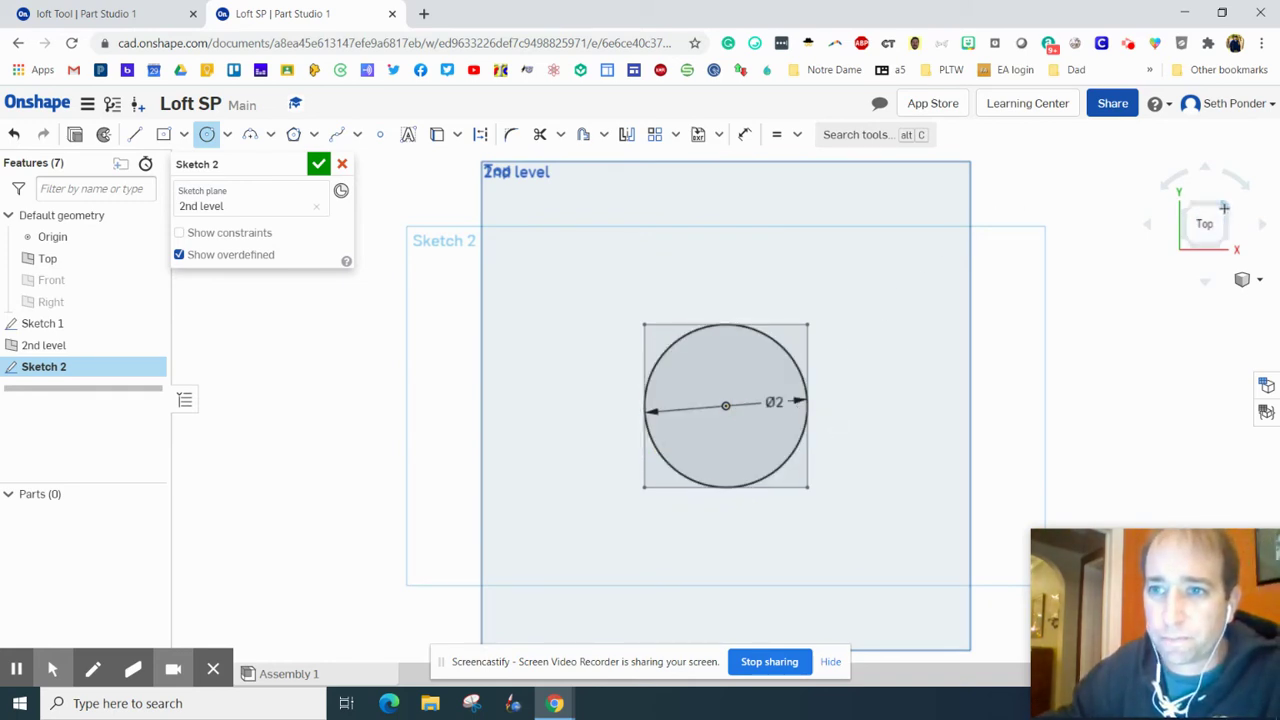
left_click(1246, 279)
left_click(1234, 302)
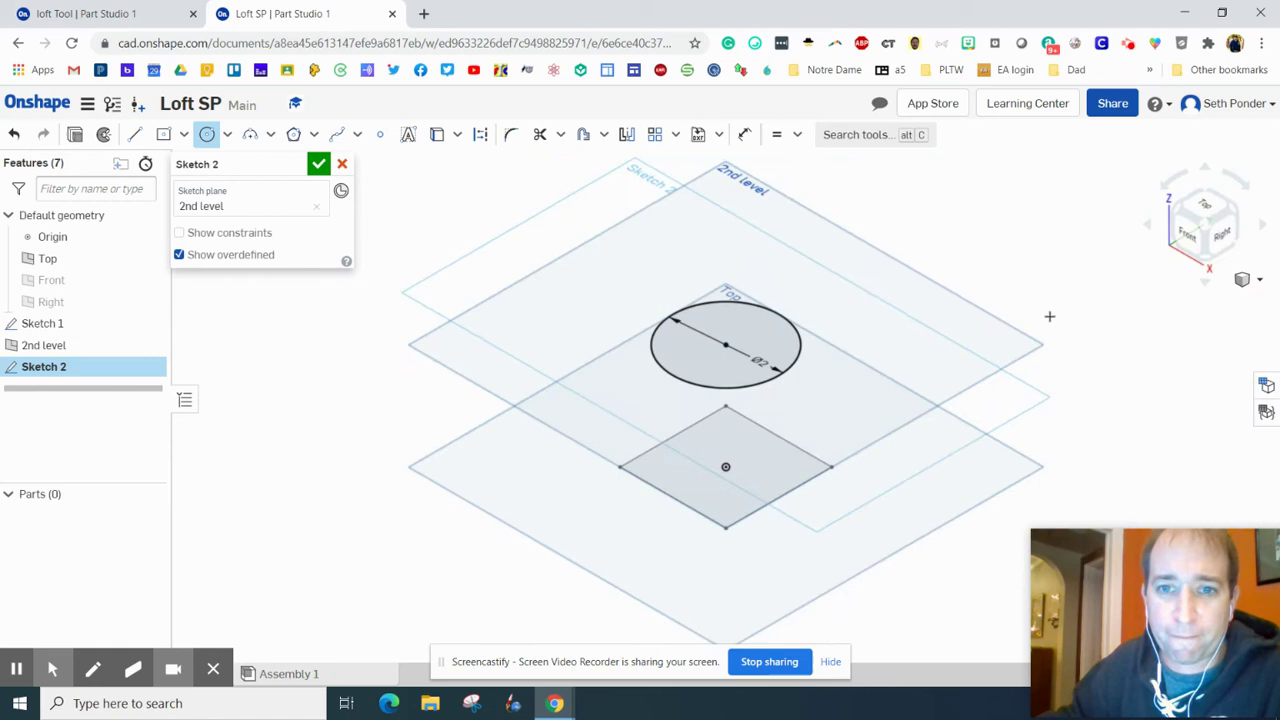
left_click(317, 165)
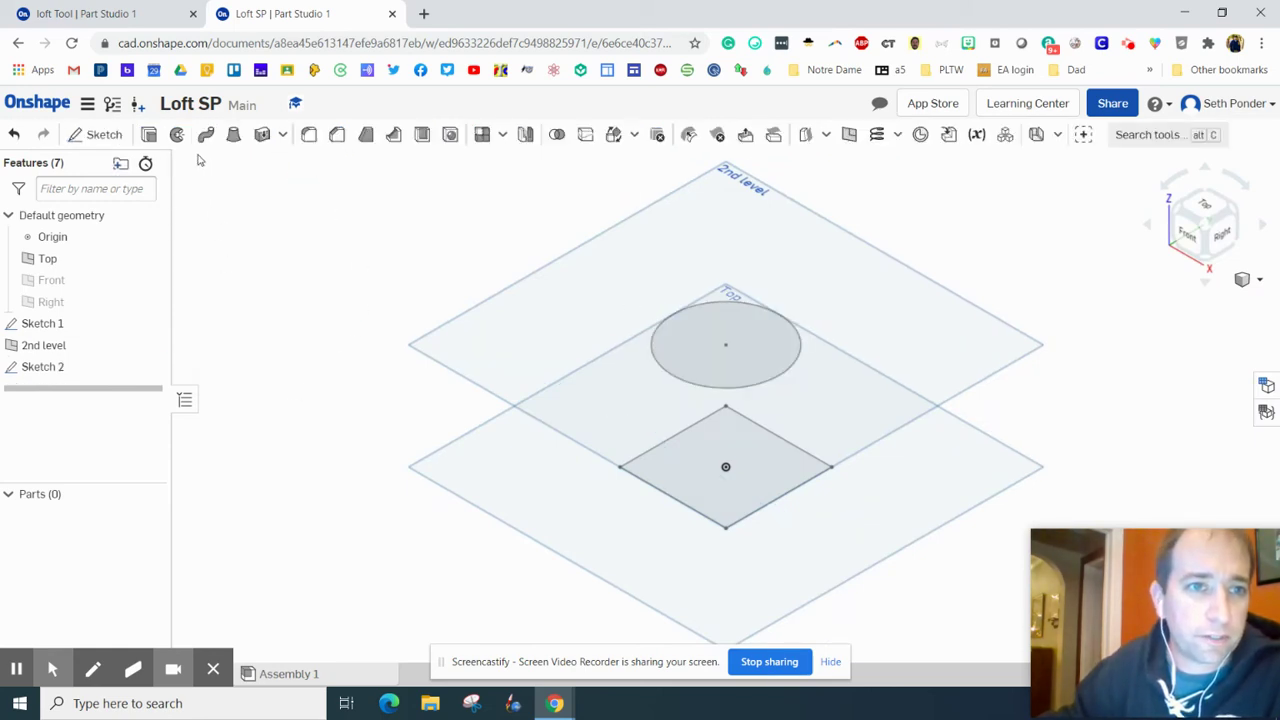
Step: Loft from the Sketch 1 square to the Sketch 2 circle, creating Part 1
left_click(234, 140)
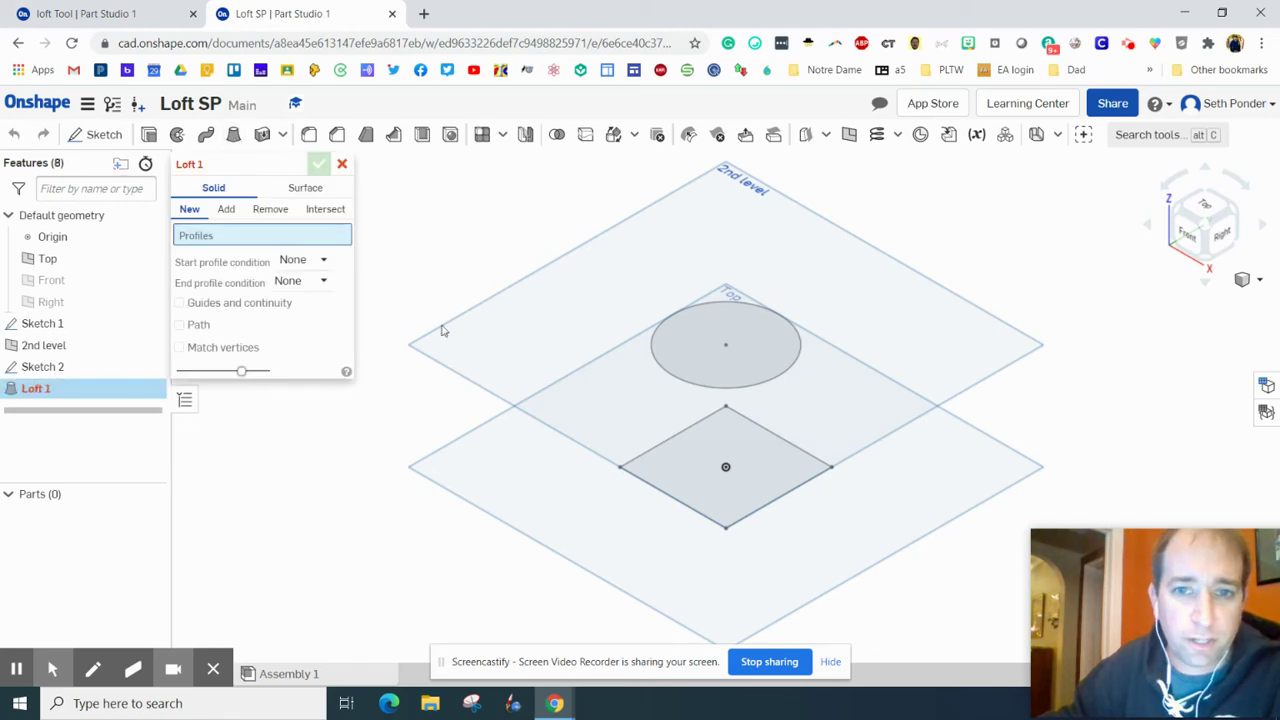
left_click(670, 471)
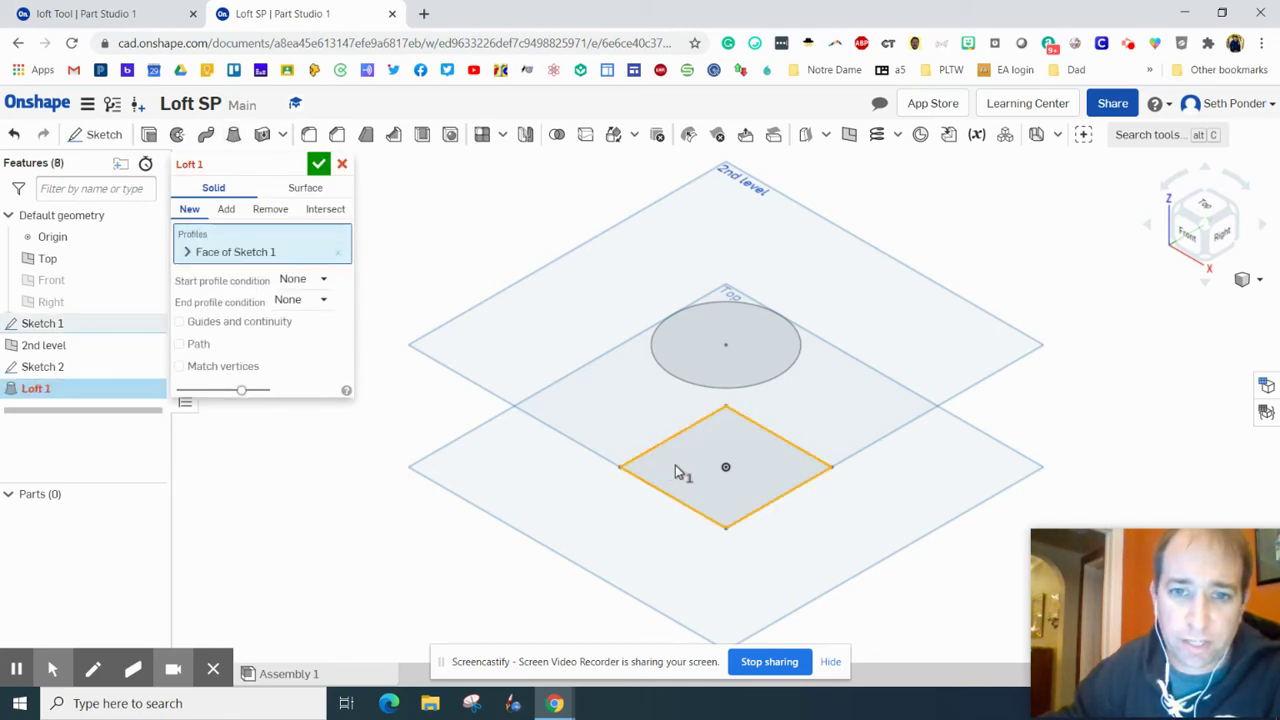
left_click(700, 378)
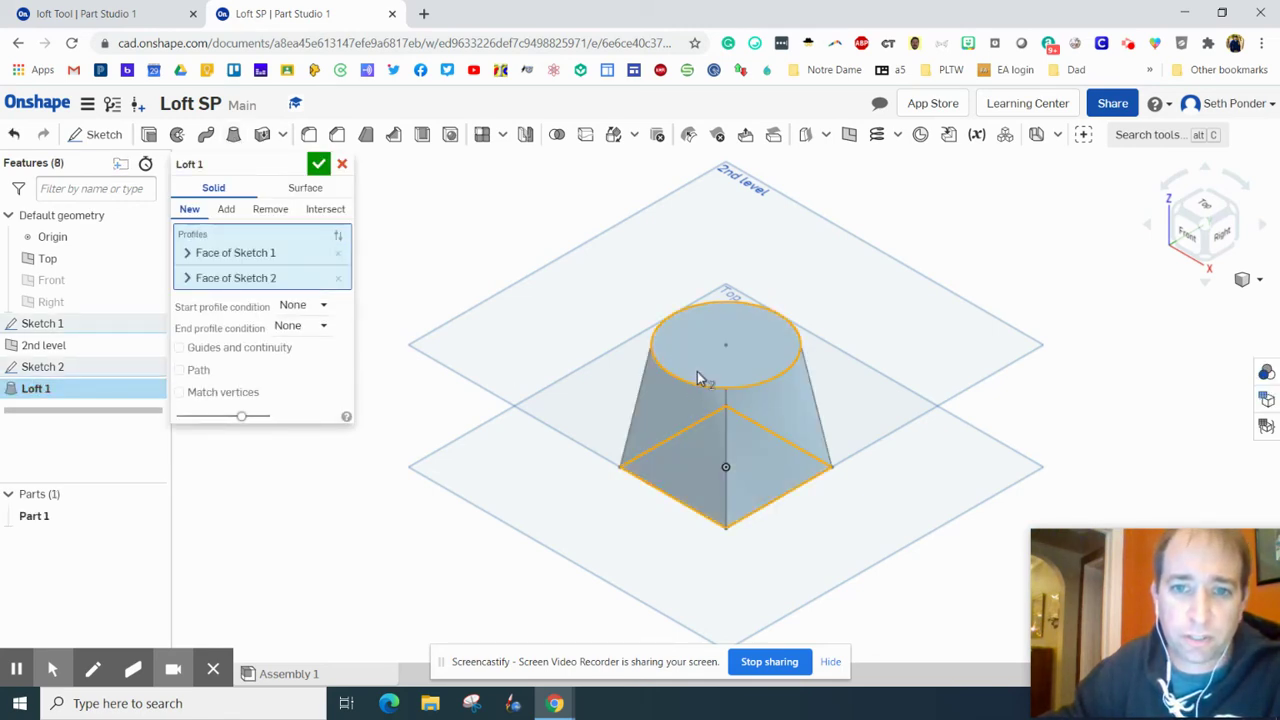
left_click(319, 165)
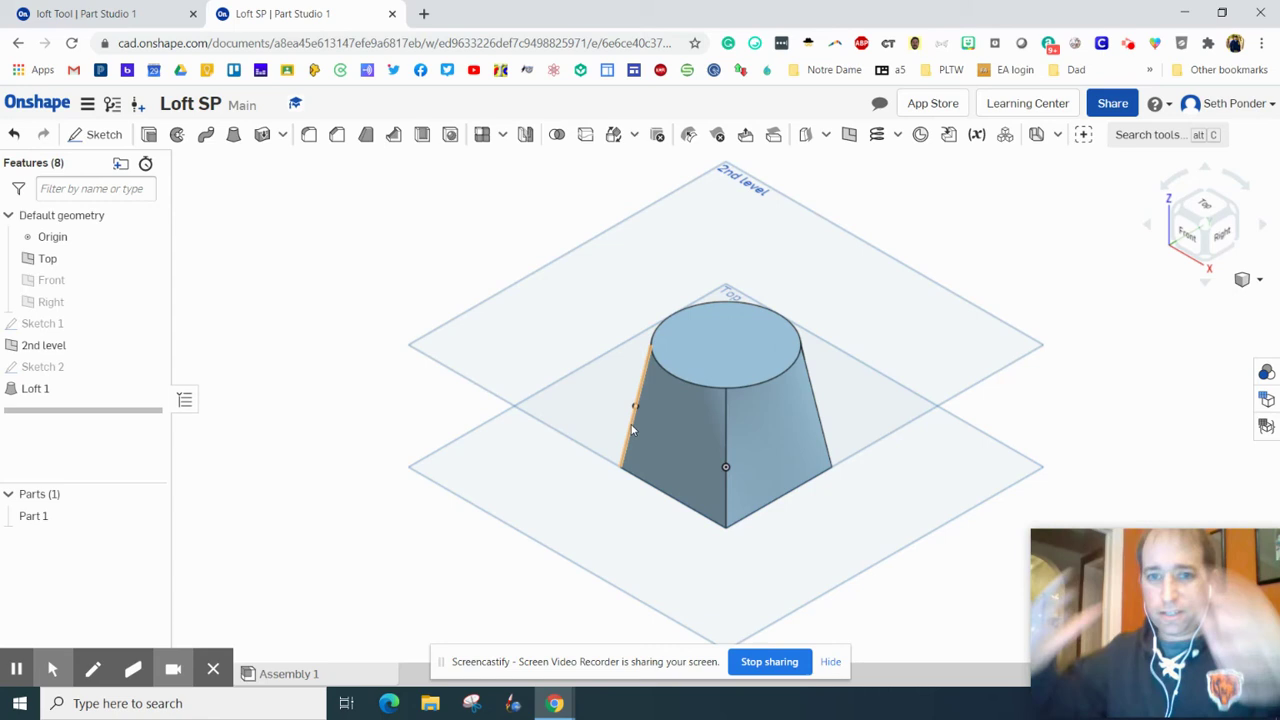
left_click(55, 372)
double_click(55, 372)
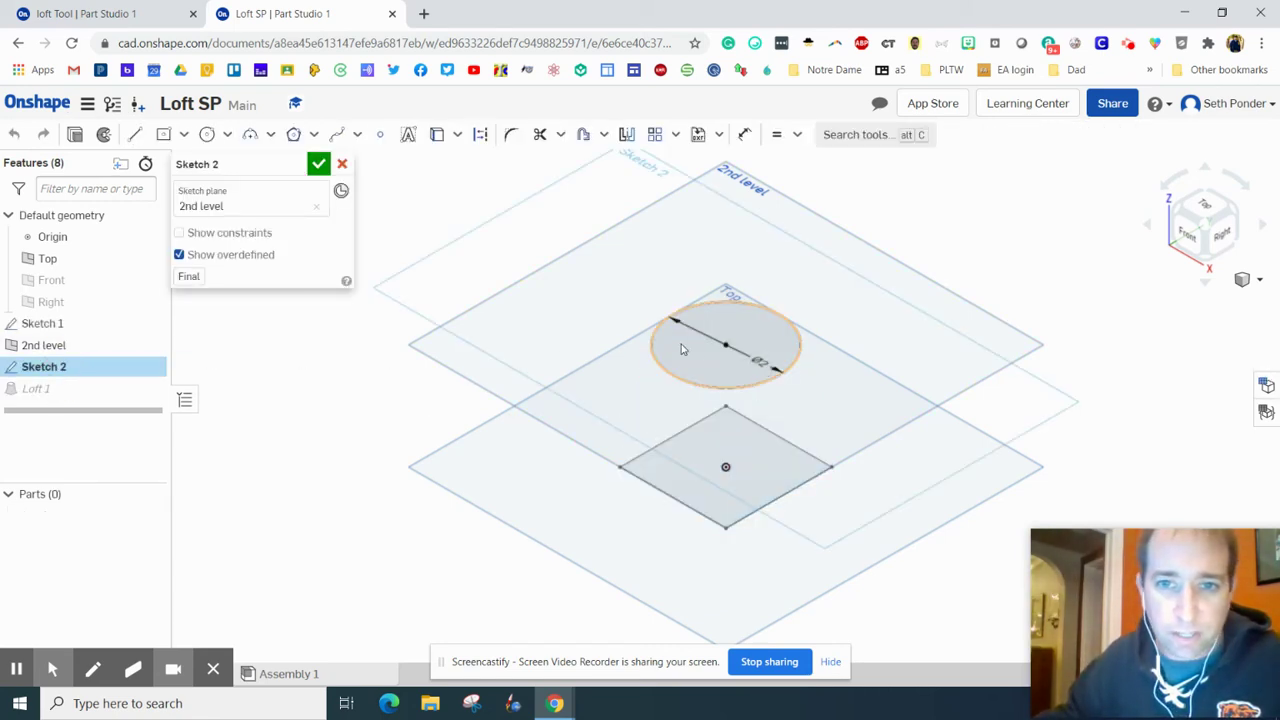
left_click(760, 358)
double_click(760, 358)
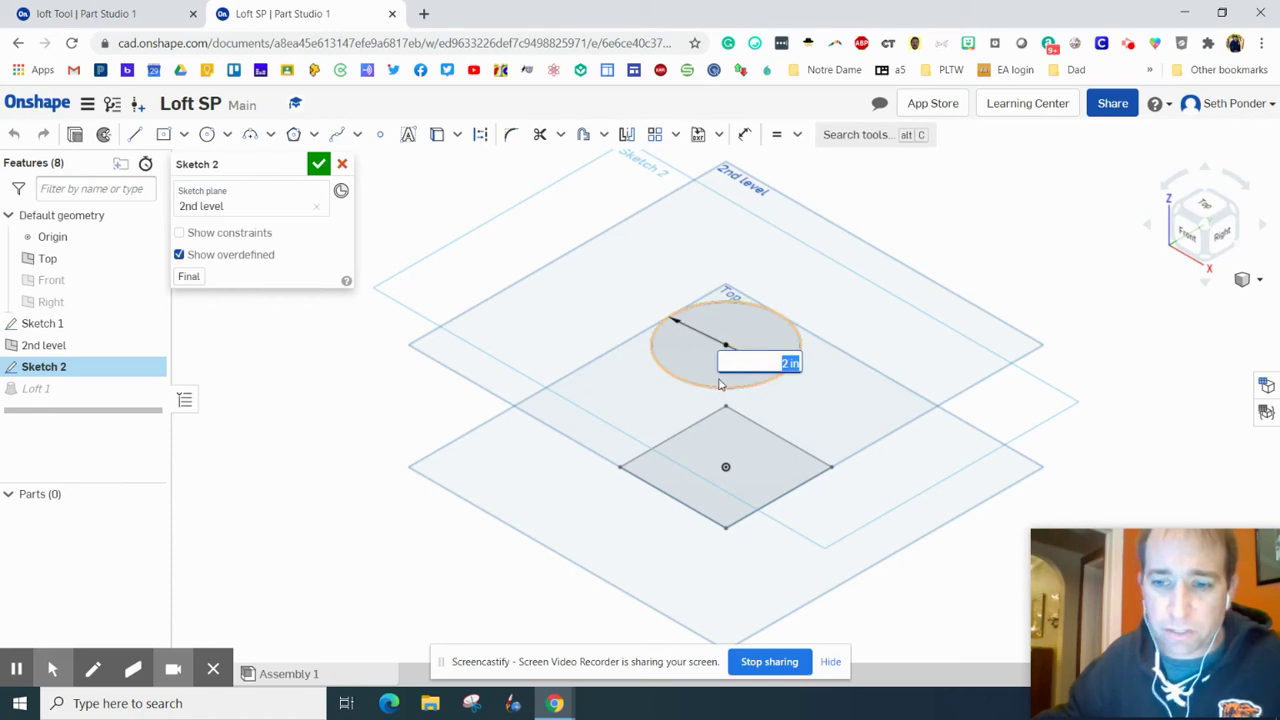
type("1")
key("Return")
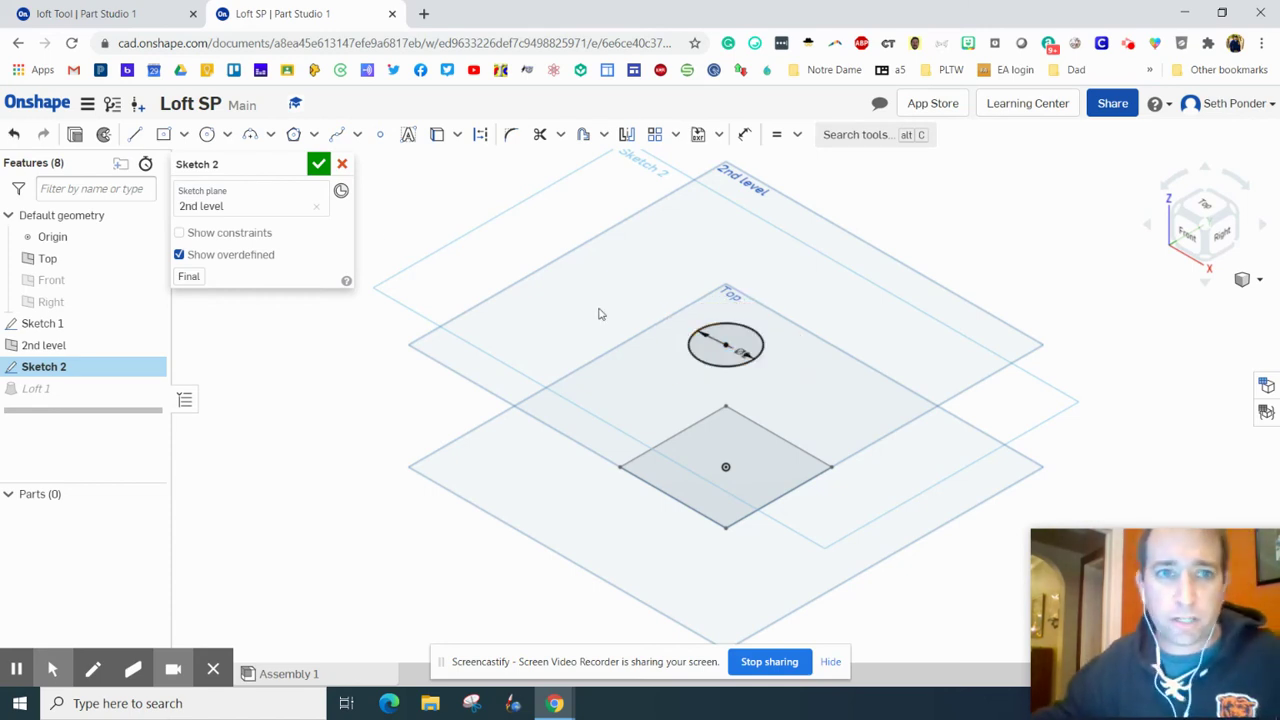
left_click(317, 166)
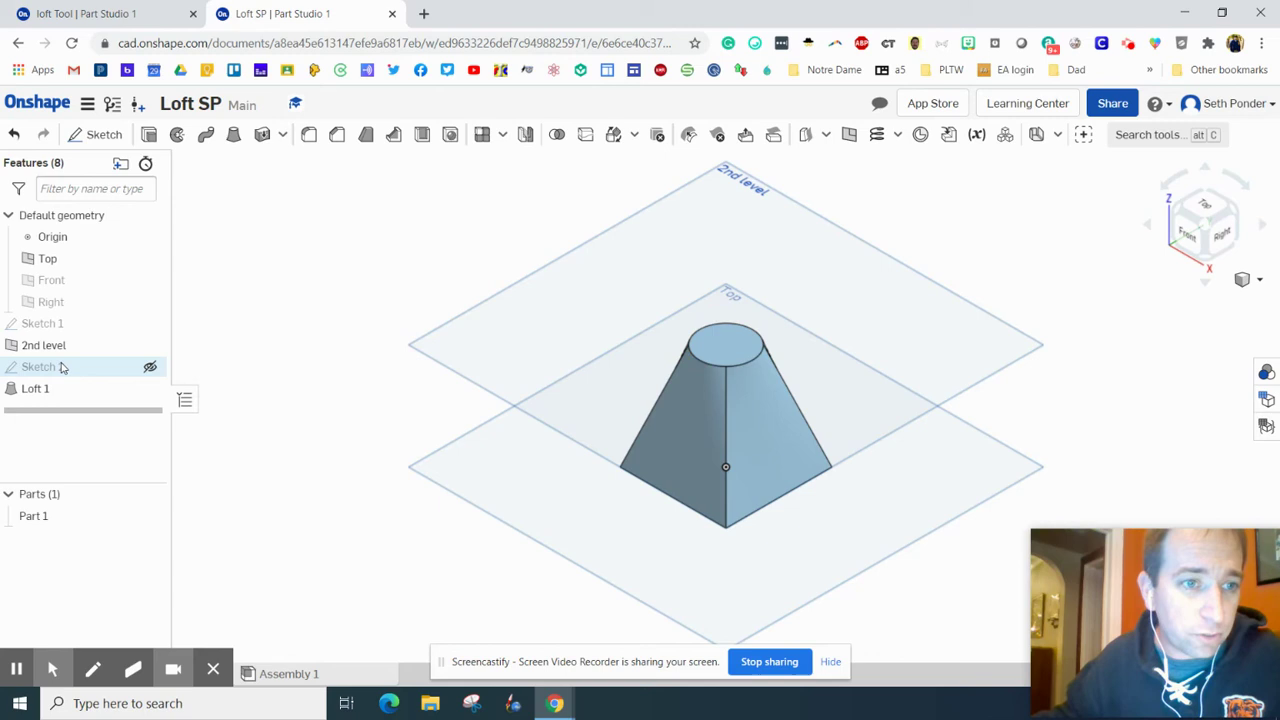
double_click(70, 367)
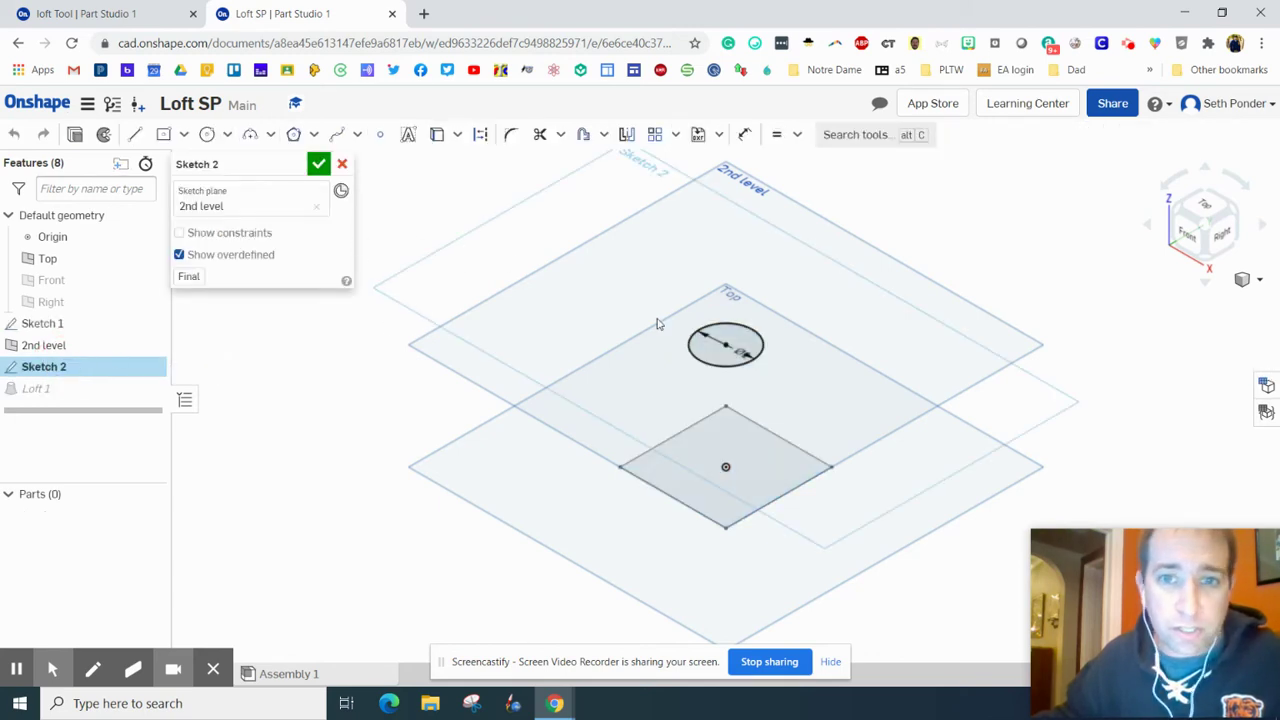
double_click(742, 352)
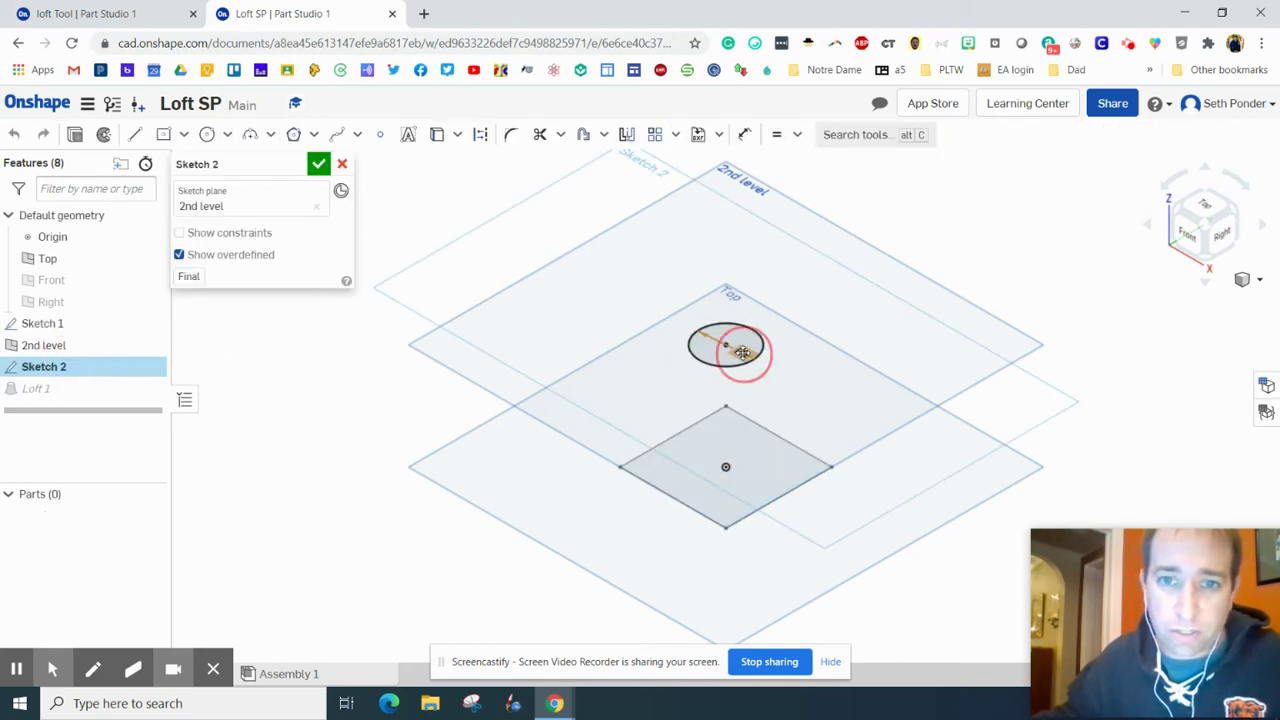
type("2")
key("Return")
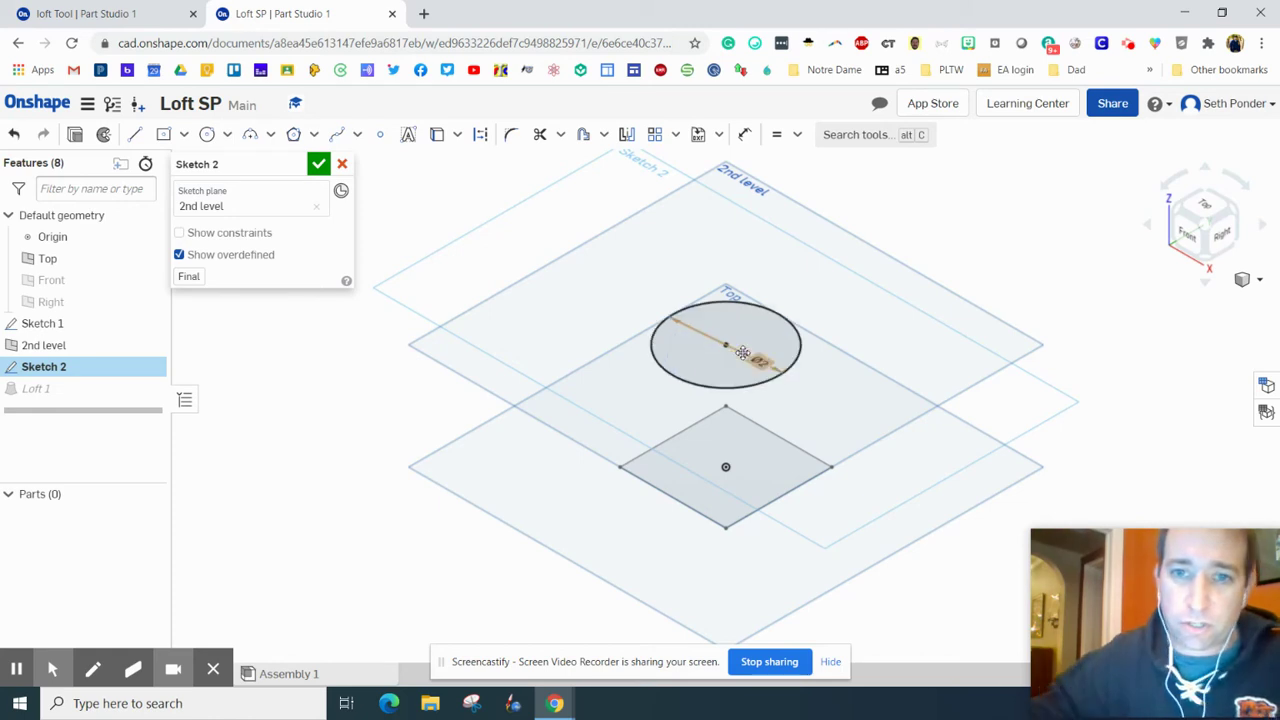
left_click(318, 163)
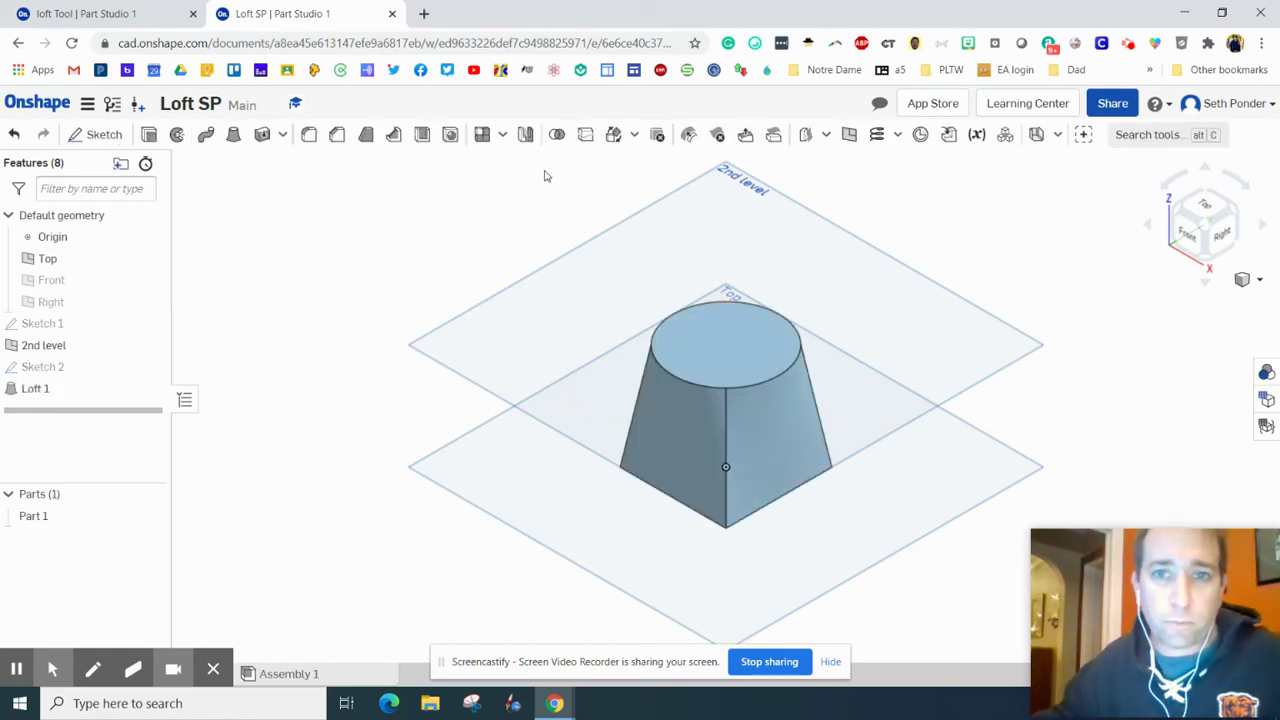
Step: Offset a plane 2 in above the 2nd level plane and name it '3rd level'
right_click(729, 180)
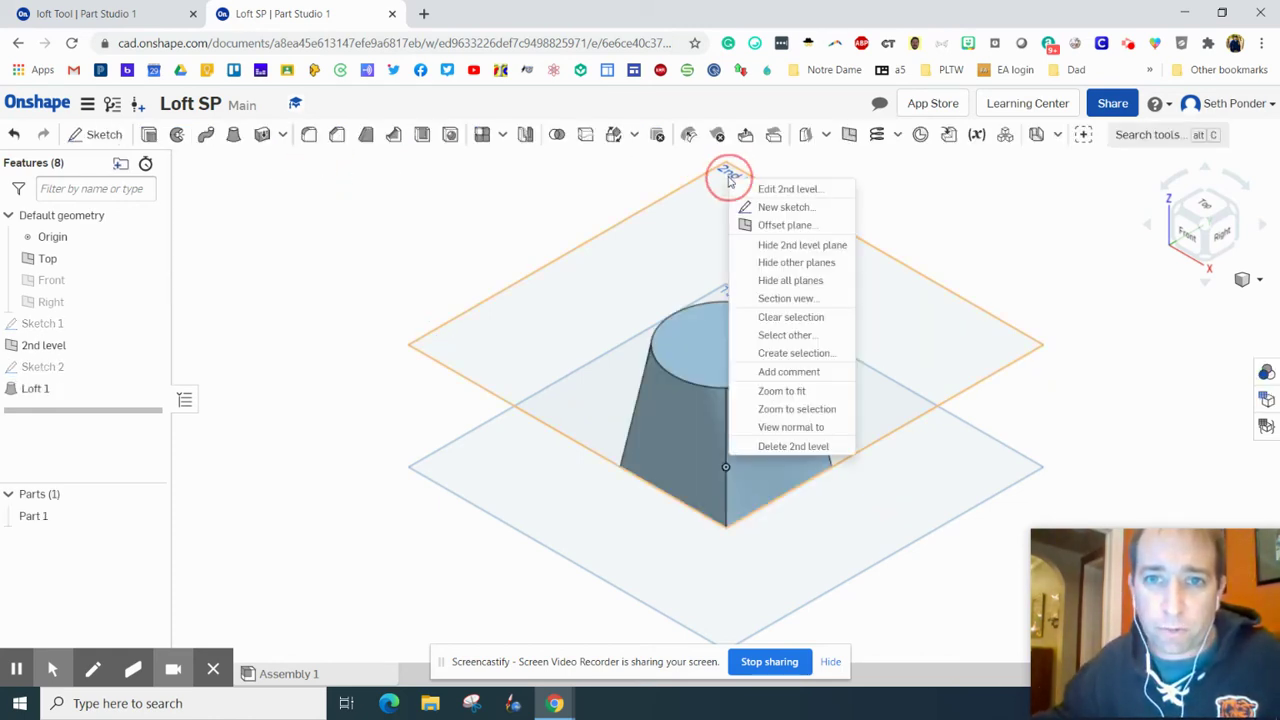
left_click(745, 225)
left_click(310, 253)
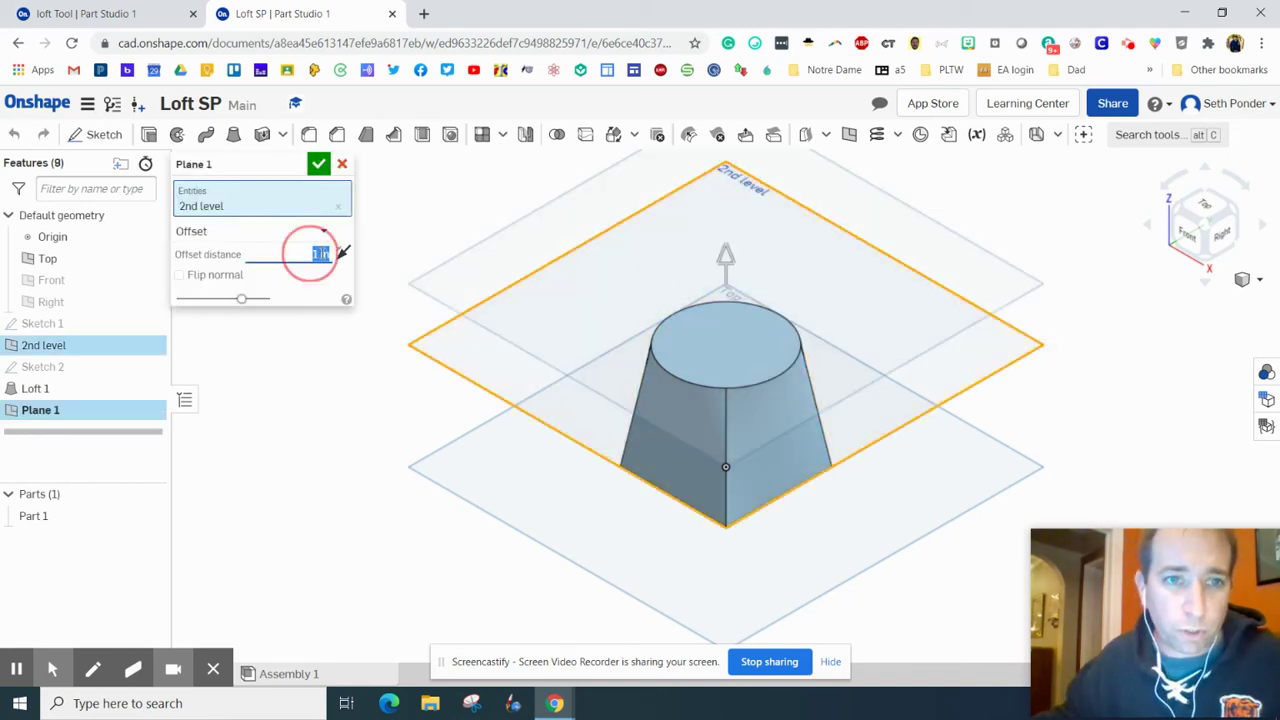
type("2")
key("Return")
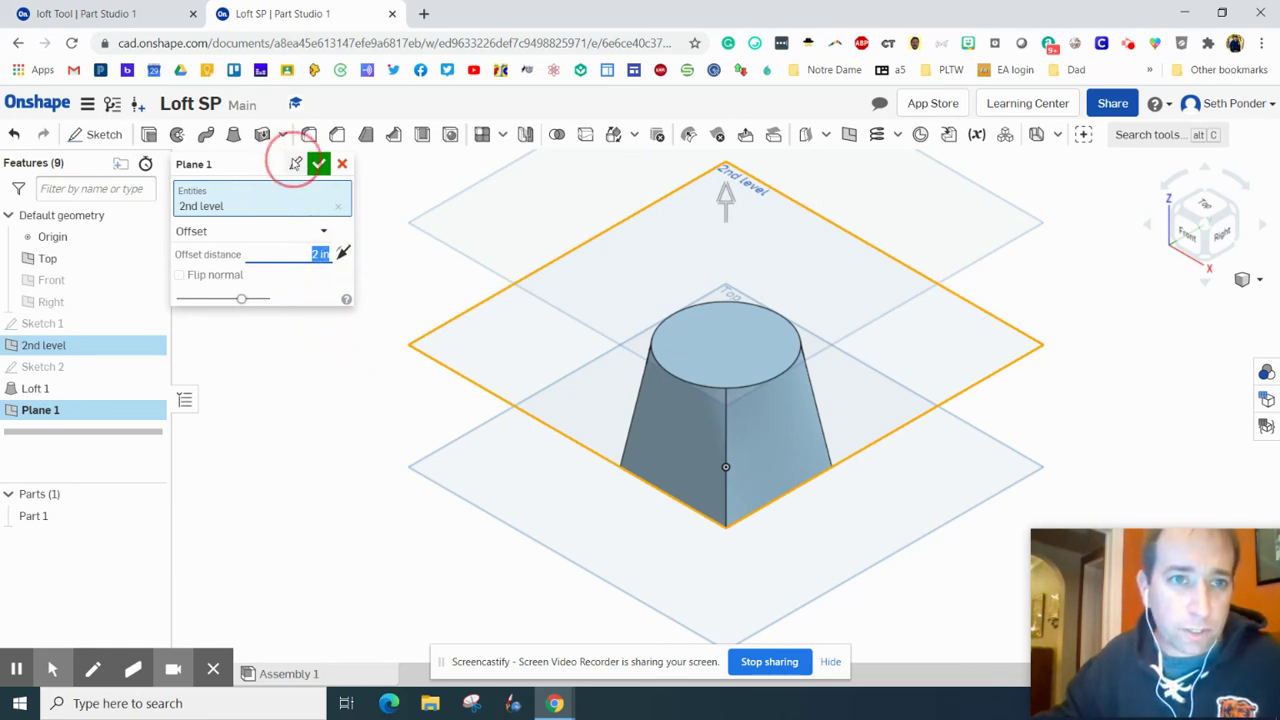
left_click(296, 166)
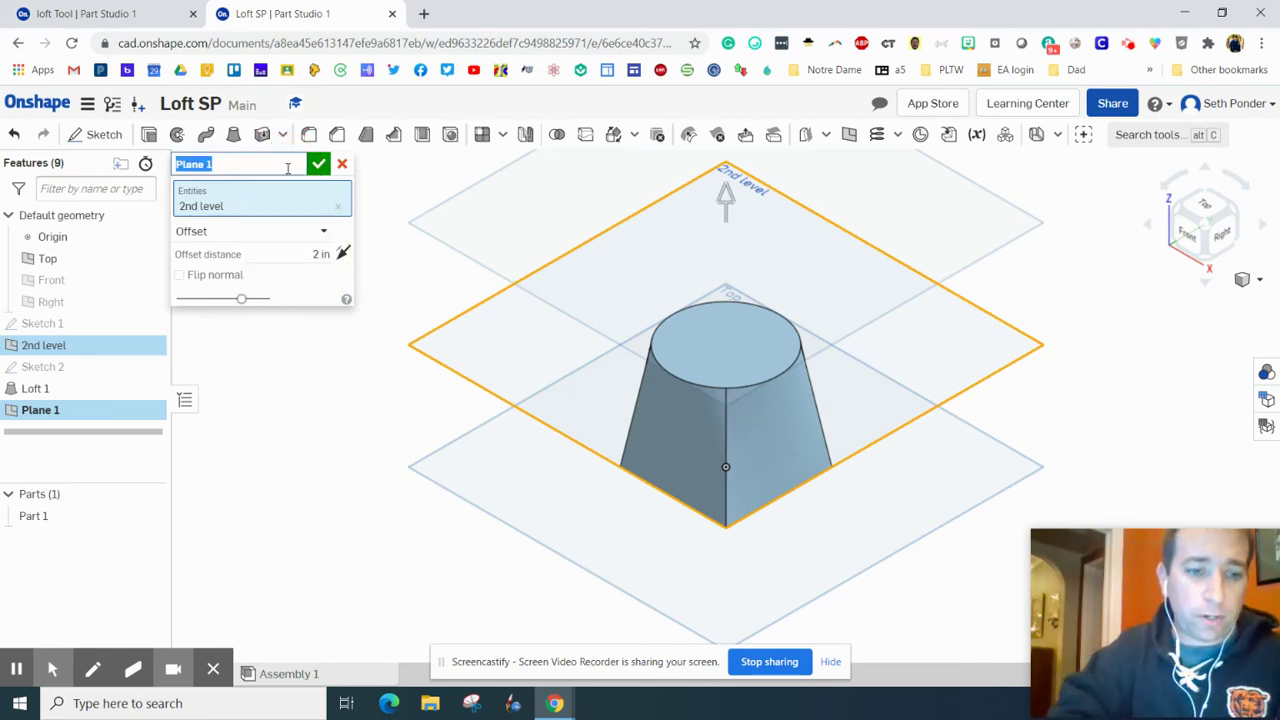
type("3rd level")
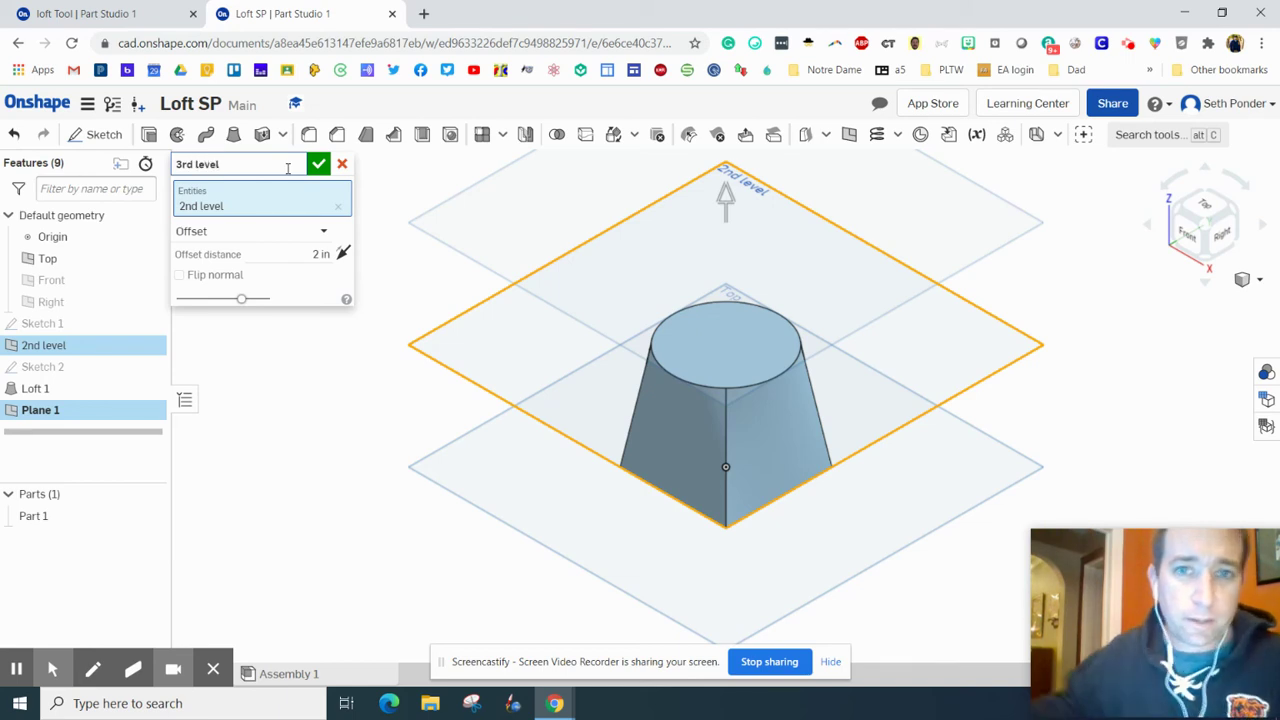
left_click(318, 163)
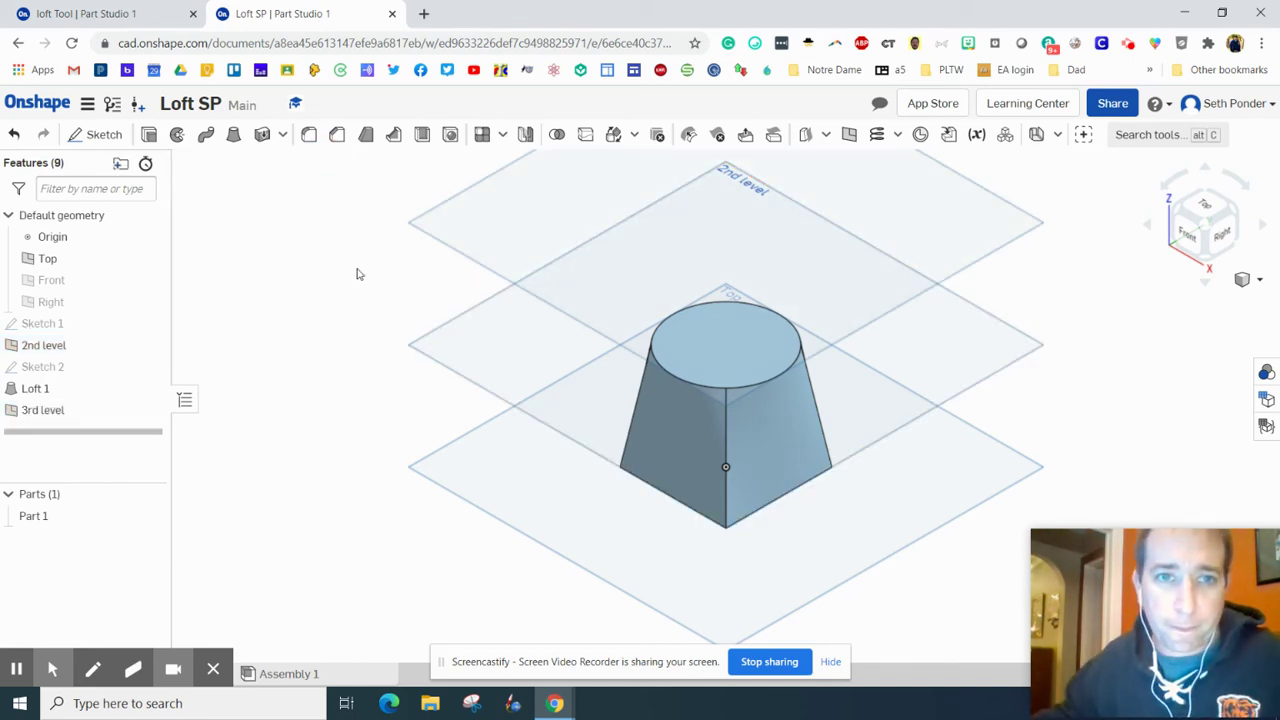
middle_click_drag(357, 274, 371, 412)
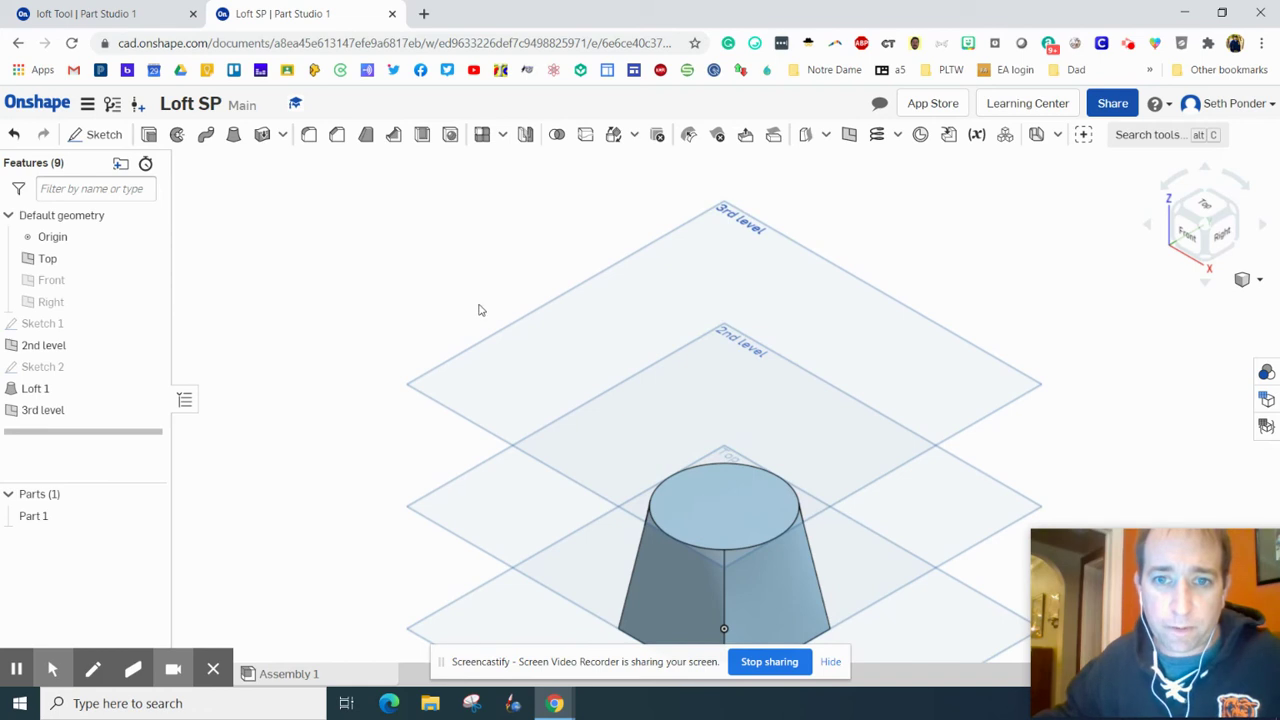
Step: Start a sketch on the 3rd level plane and draw a regular triangle centred on the origin
scroll(479, 310, "down", 4)
left_click(600, 264)
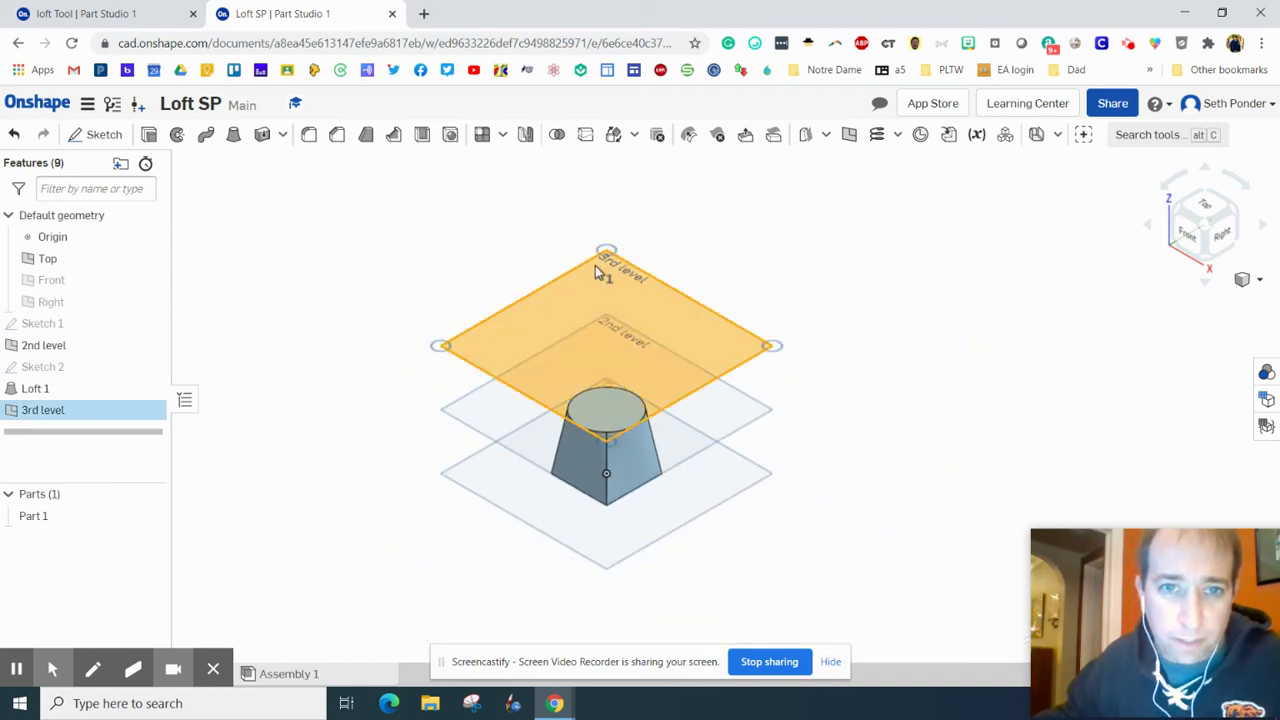
left_click(102, 134)
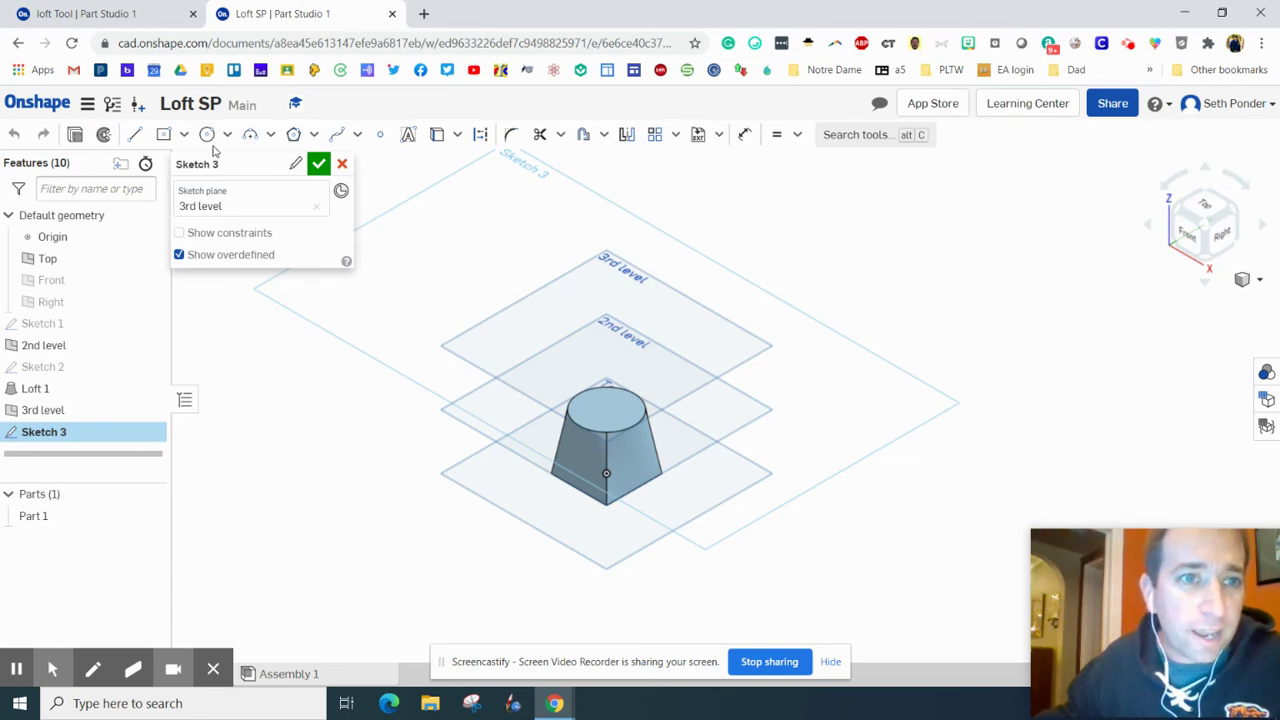
left_click(313, 136)
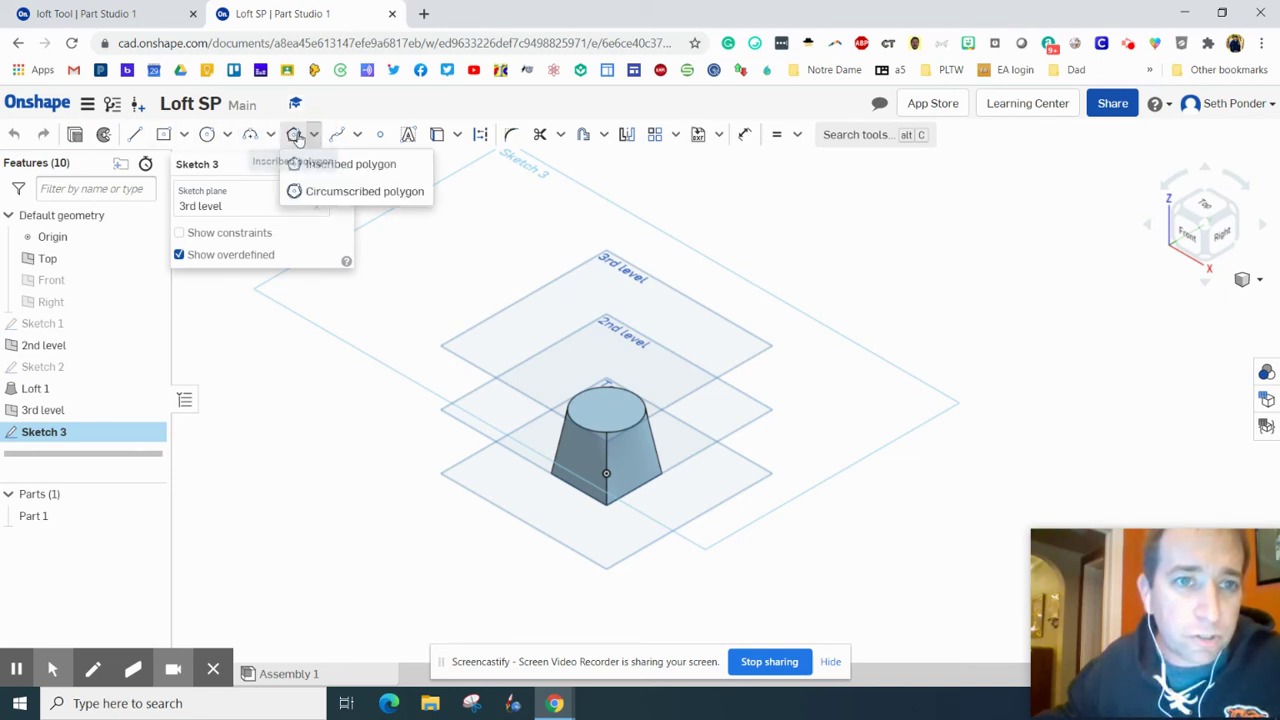
left_click(322, 163)
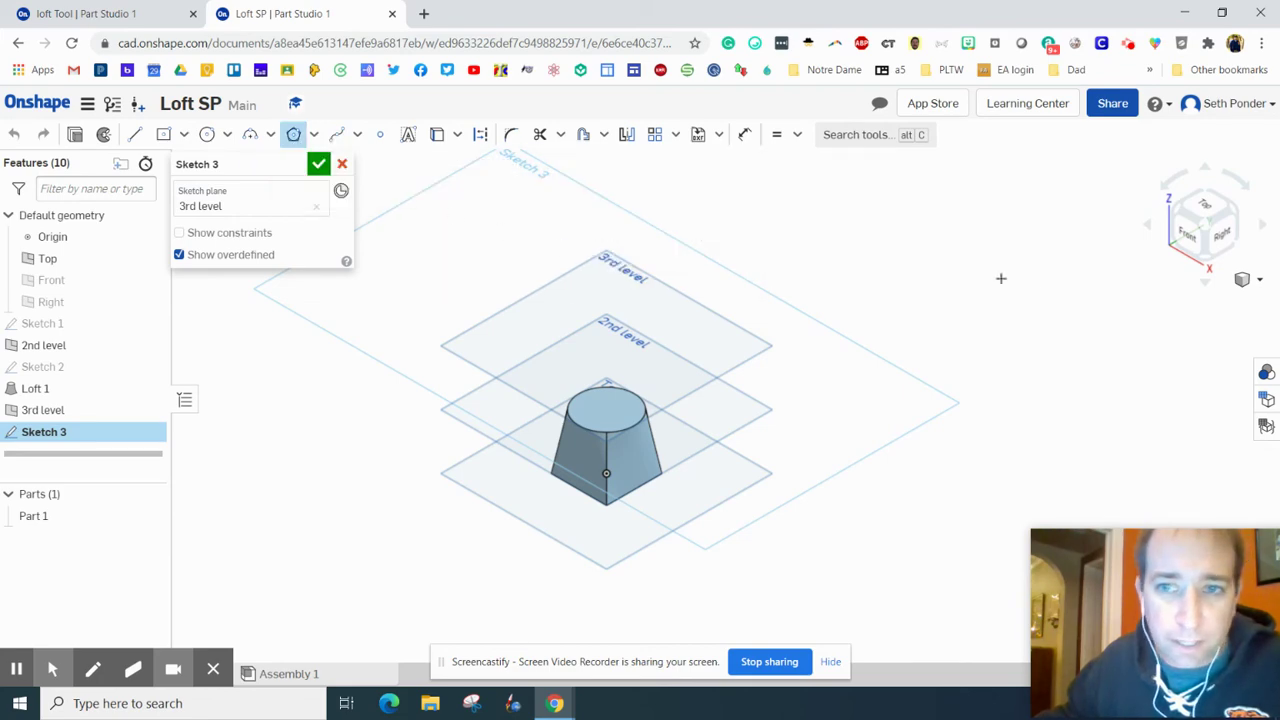
left_click(1208, 208)
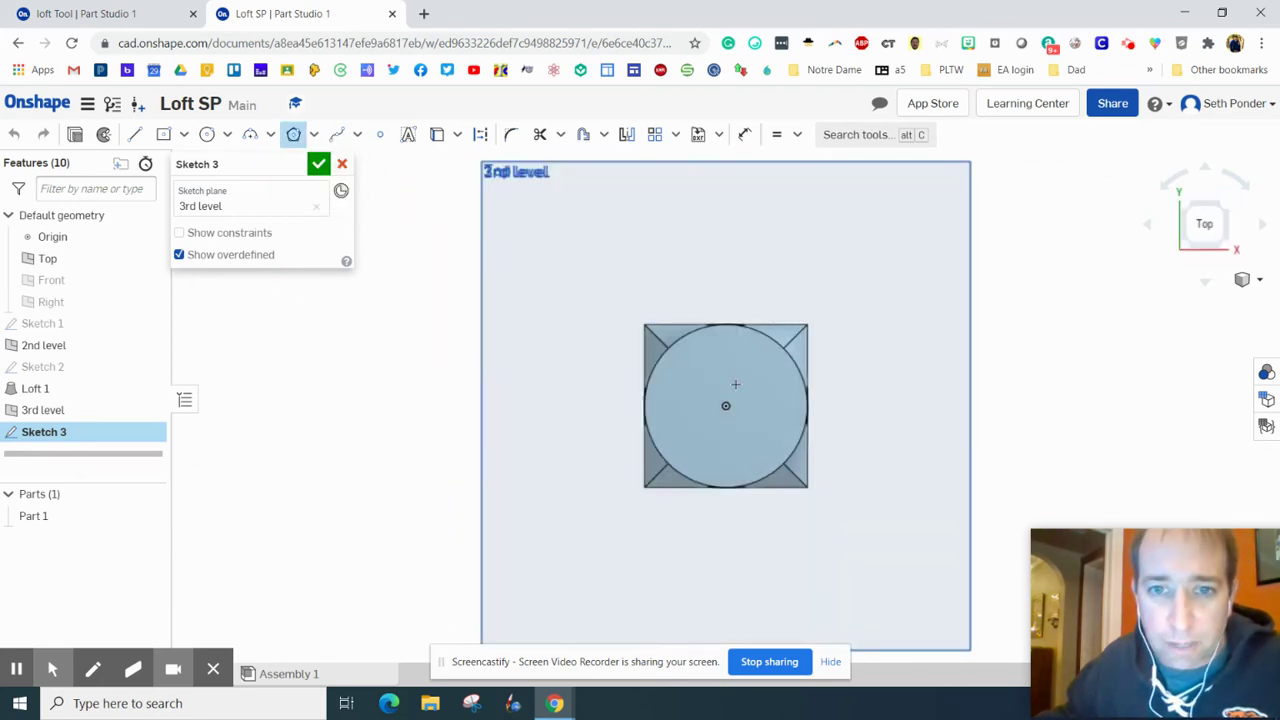
left_click(726, 405)
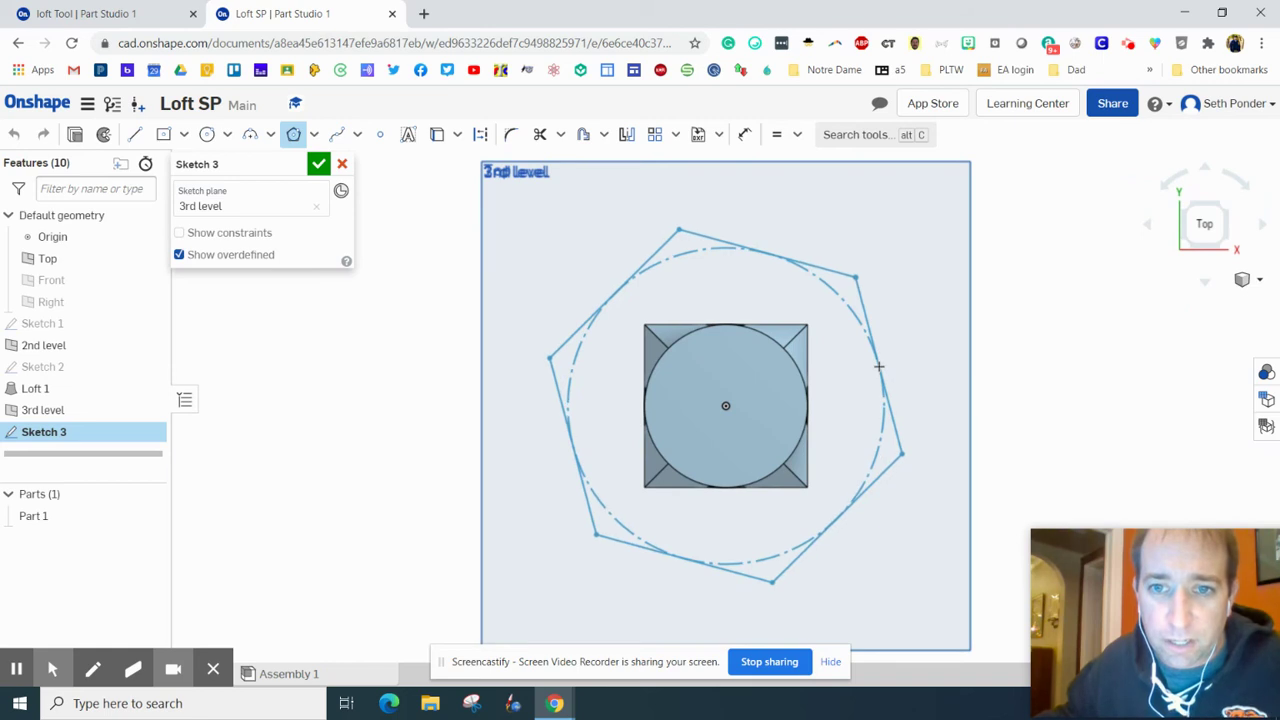
left_click(880, 366)
left_click(900, 365)
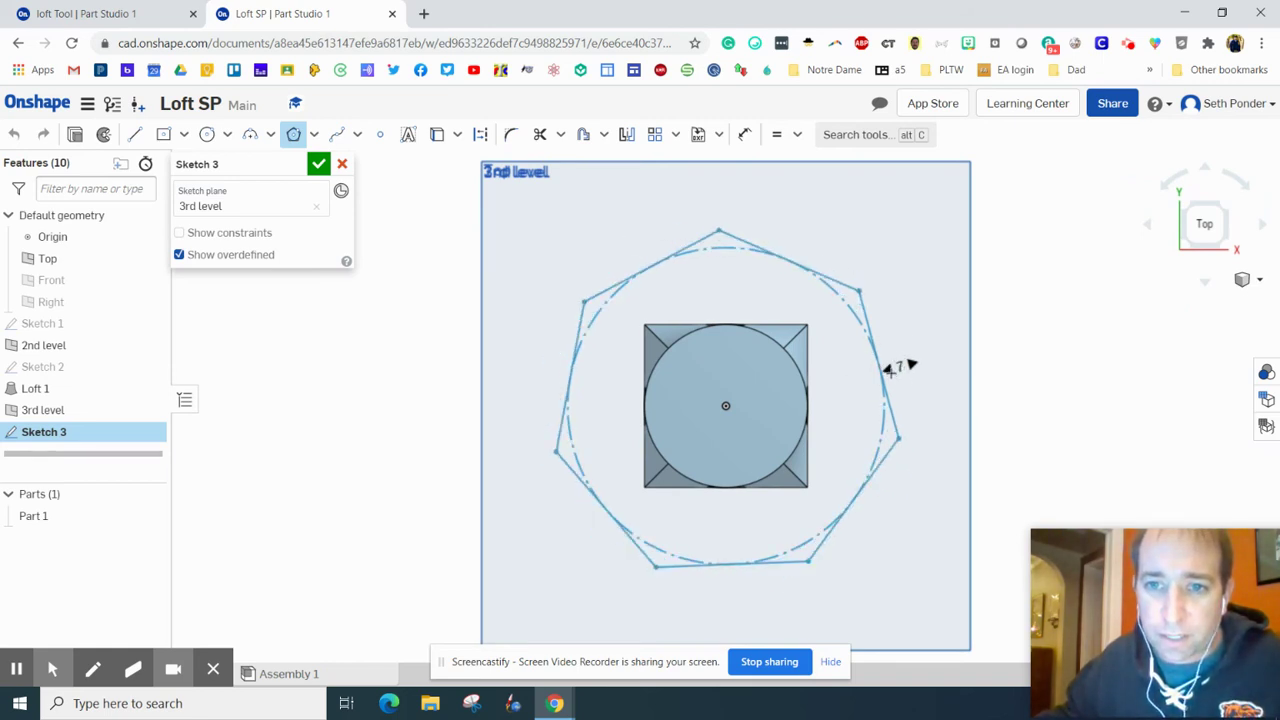
left_click(888, 368)
left_click(888, 368)
left_click(888, 368)
left_click(888, 368)
left_click(830, 386)
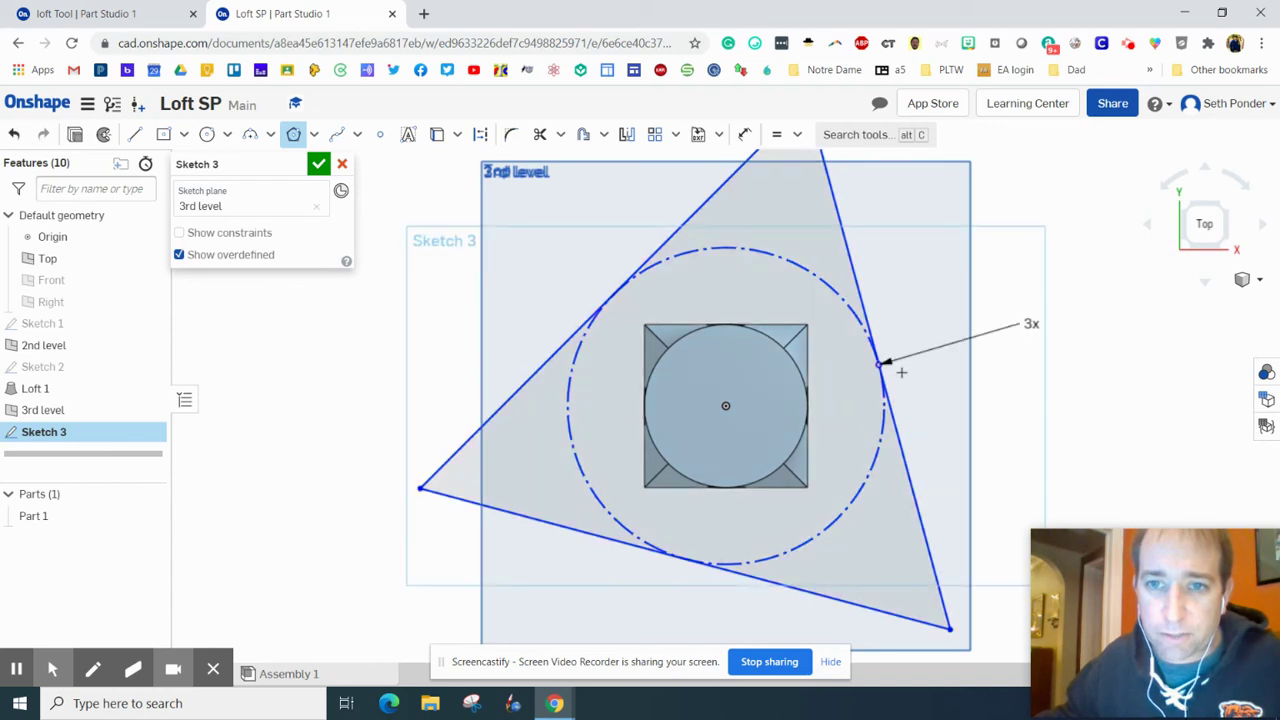
Step: Dimension the triangle's construction circle to 2 in diameter and finish Sketch 3
scroll(917, 306, "up", 2)
scroll(889, 240, "down", 3)
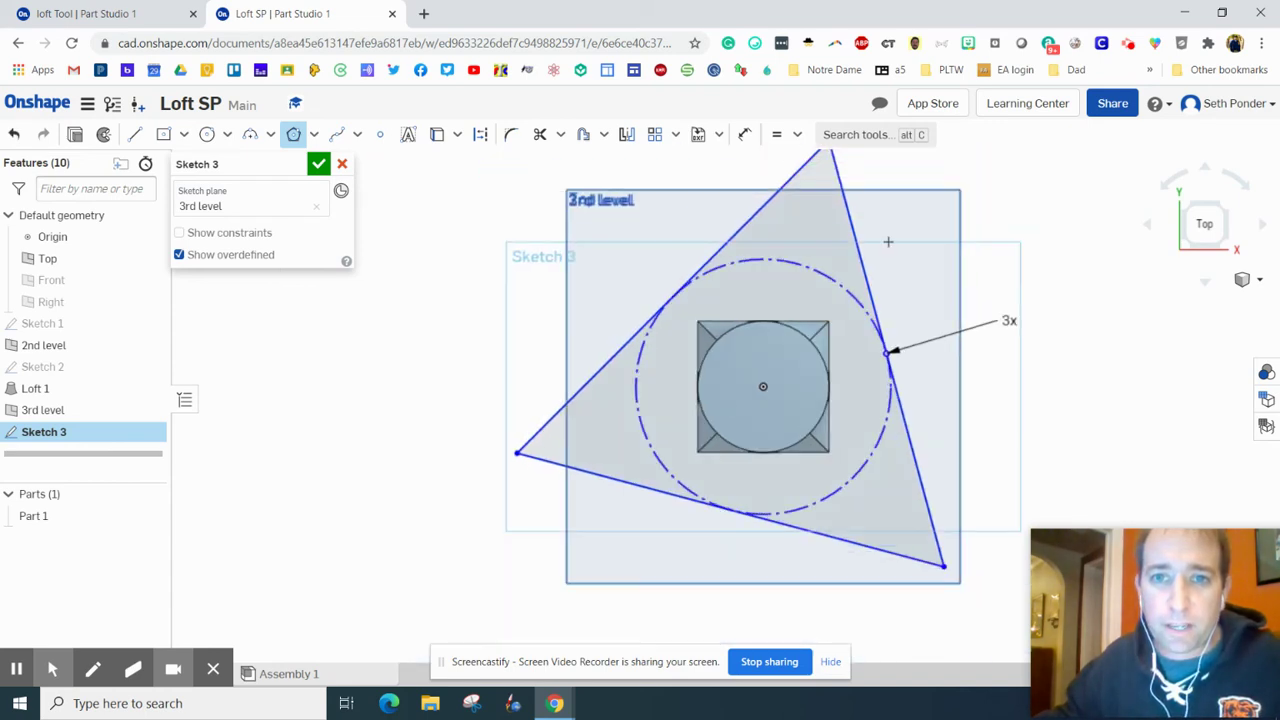
left_click(744, 134)
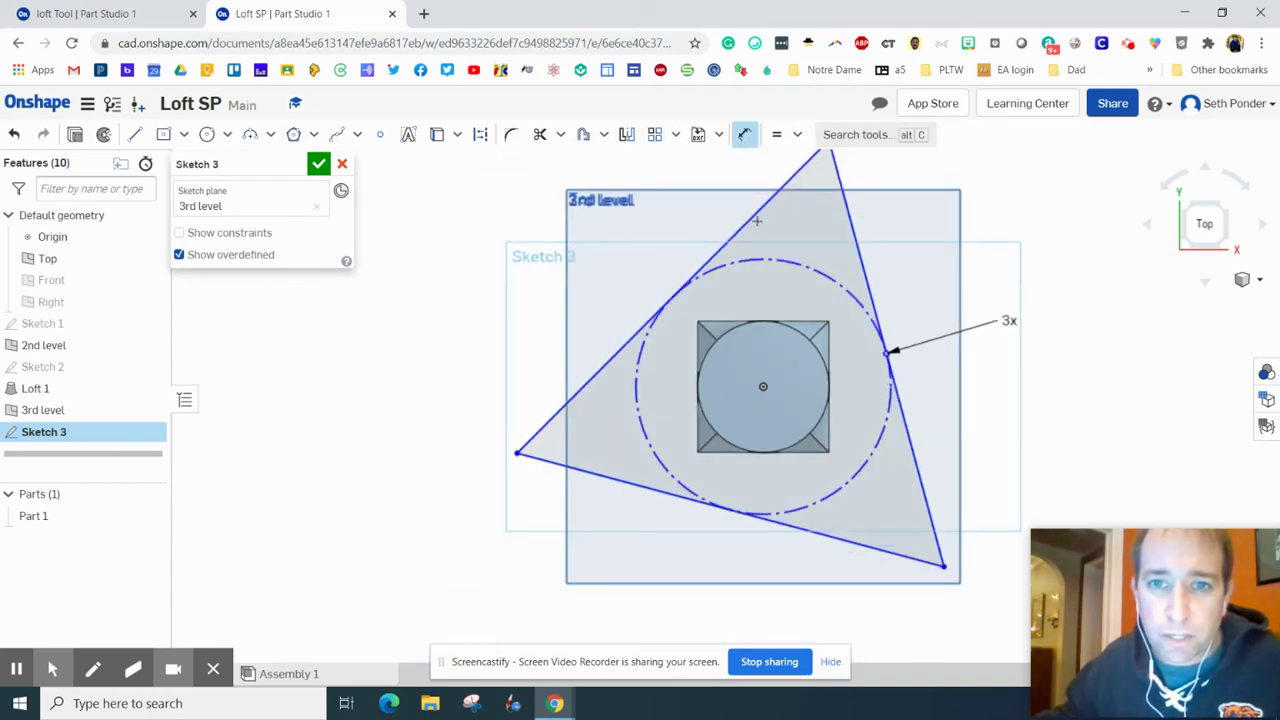
left_click(744, 257)
left_click(665, 229)
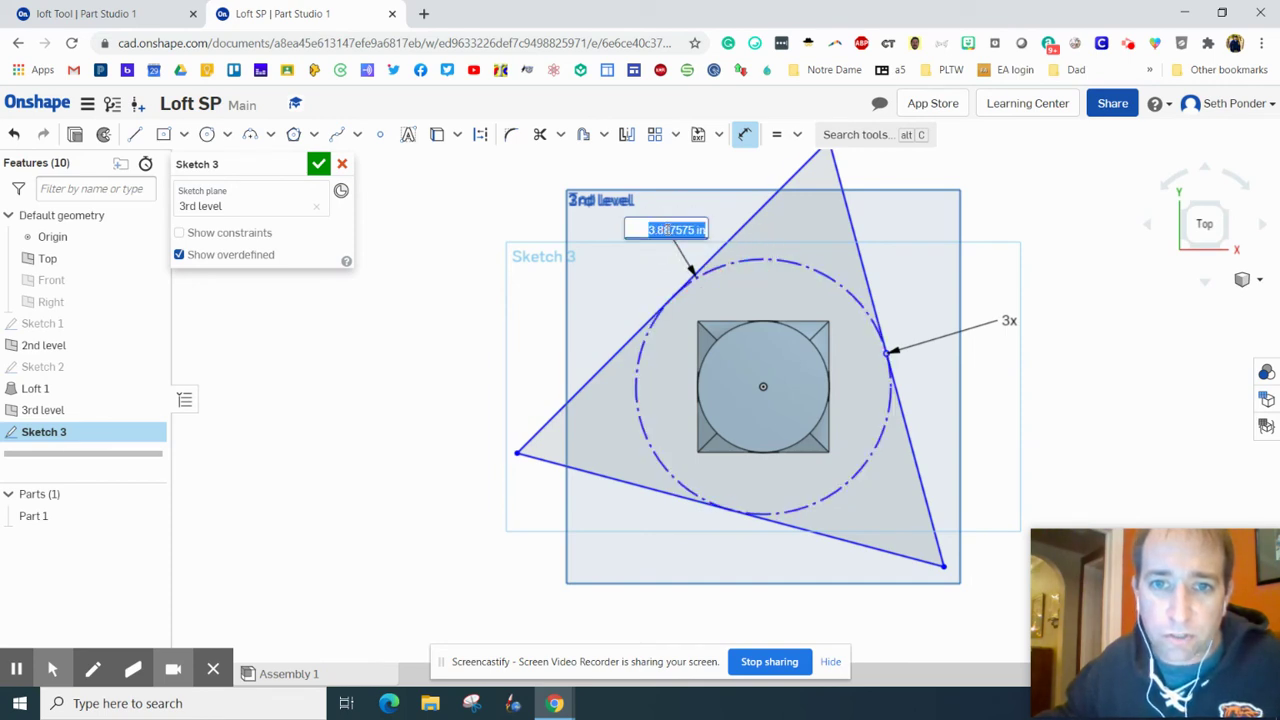
type("2")
key("Return")
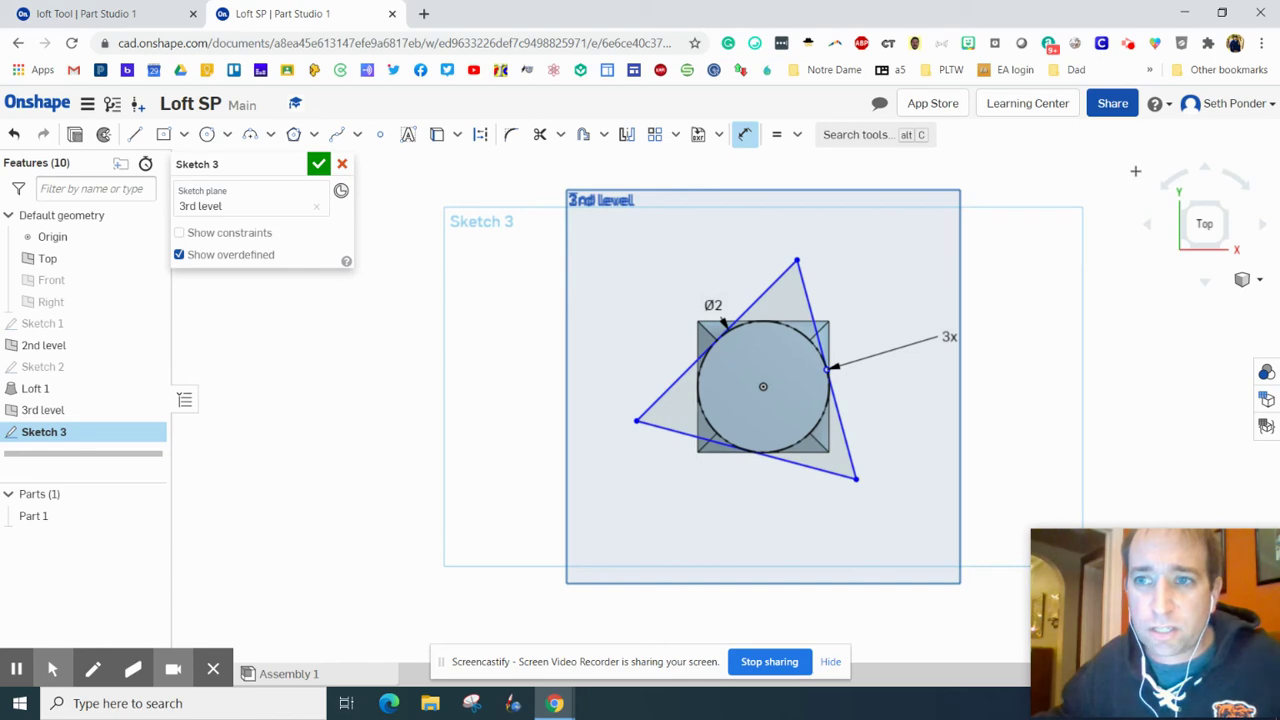
left_click(1251, 280)
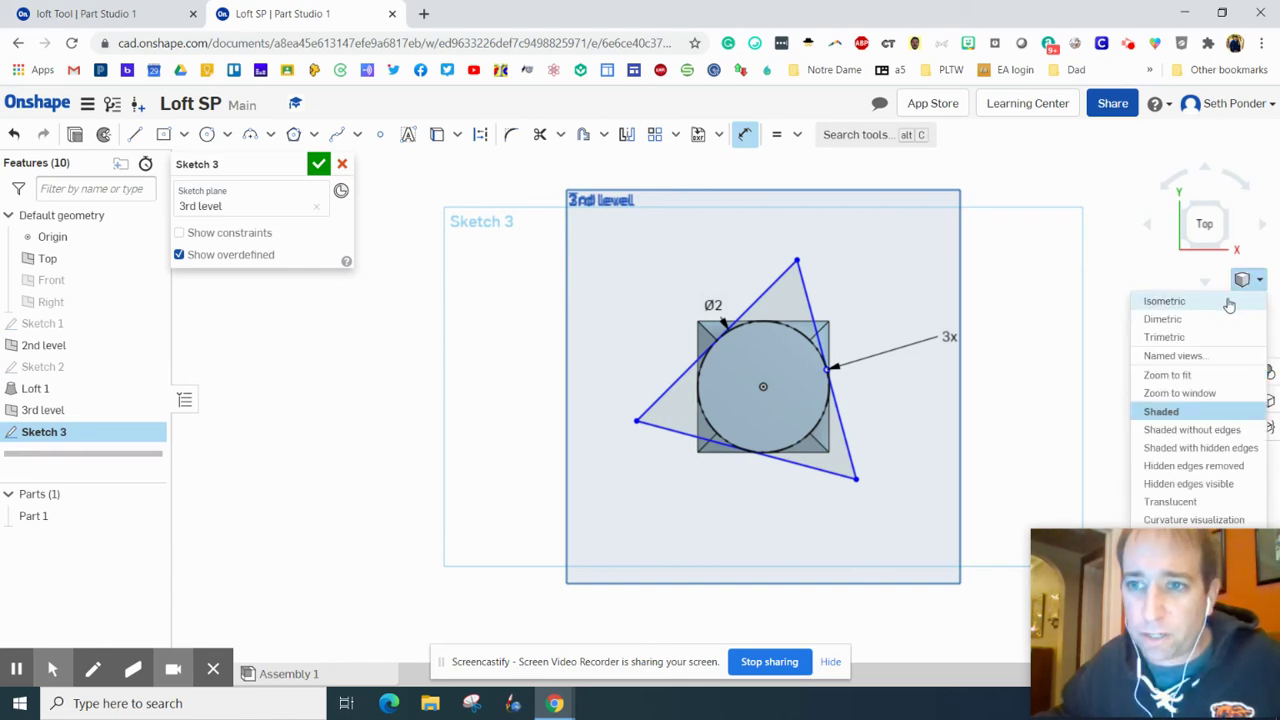
left_click(1229, 302)
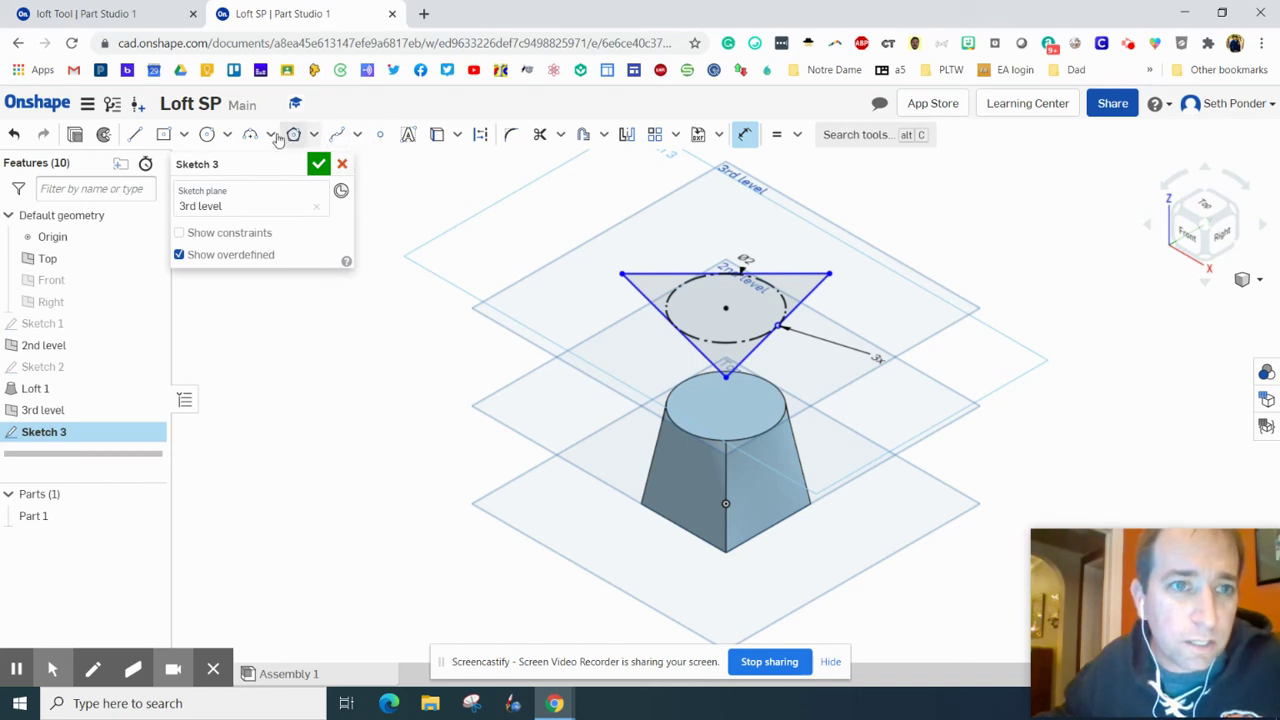
left_click(318, 163)
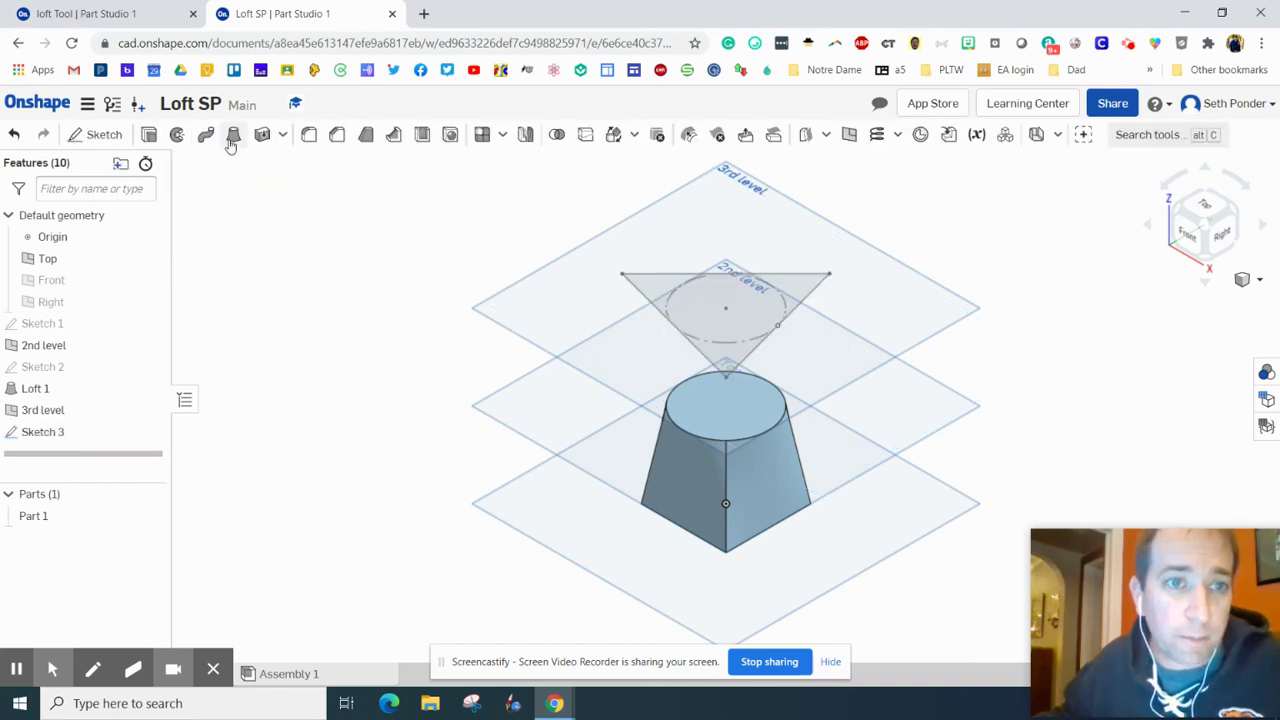
Step: Loft from Loft 1's circular top face up to the Sketch 3 triangle
left_click(231, 140)
left_click(718, 415)
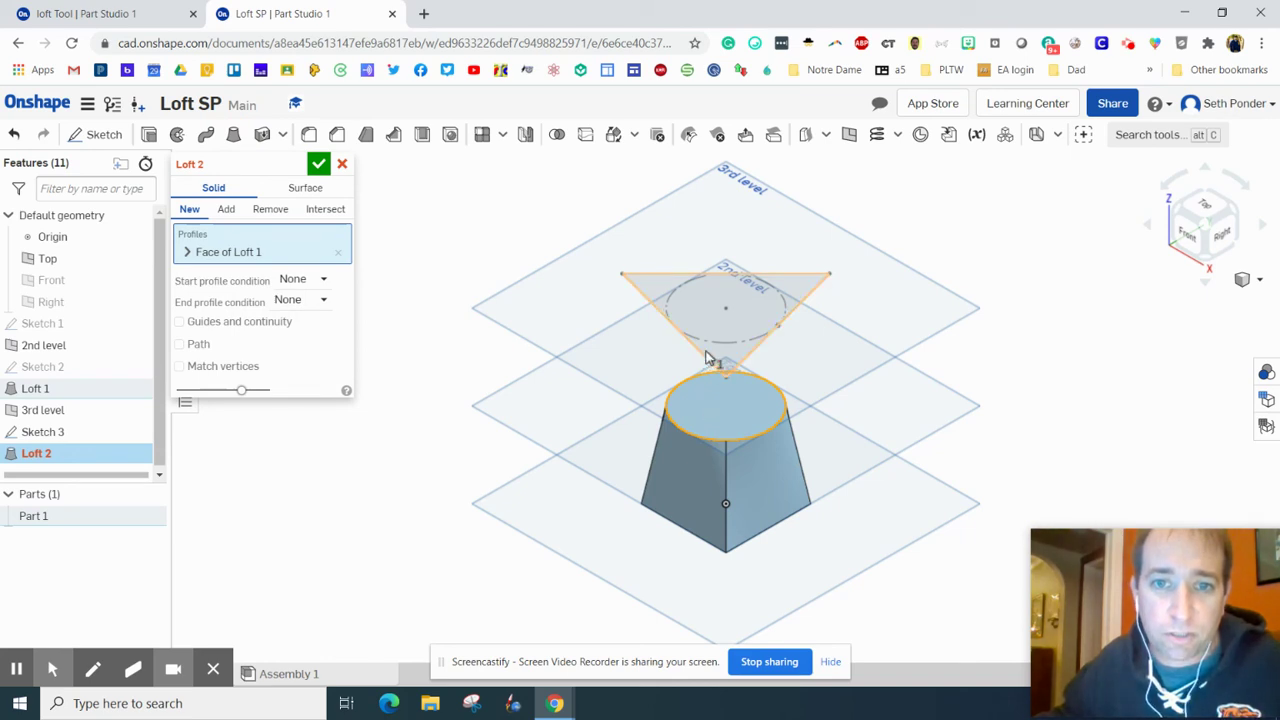
left_click(706, 357)
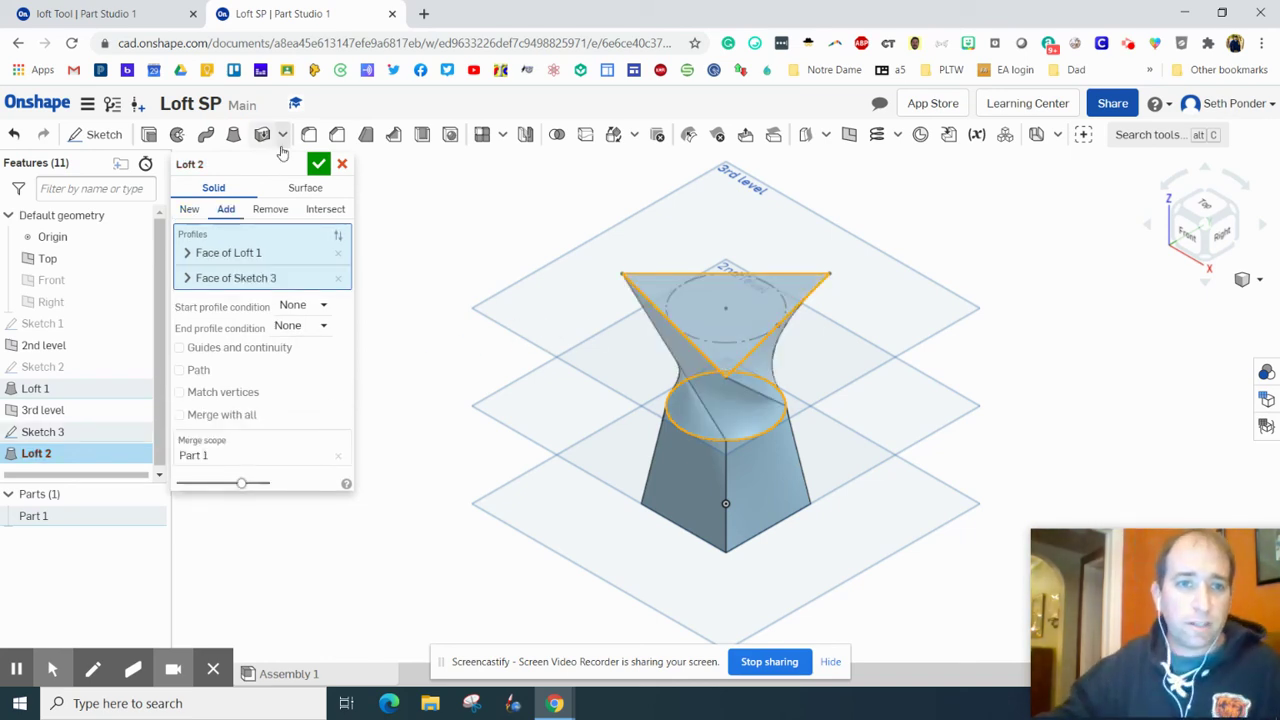
left_click(318, 163)
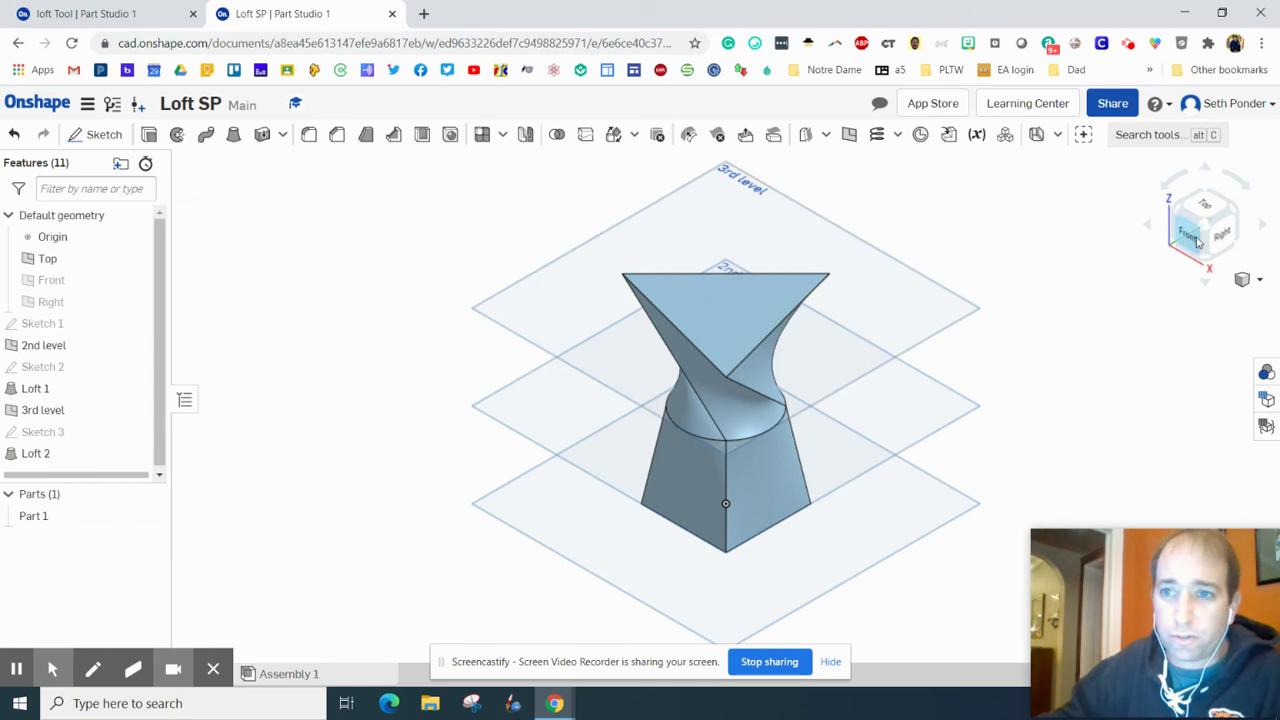
left_click(1250, 280)
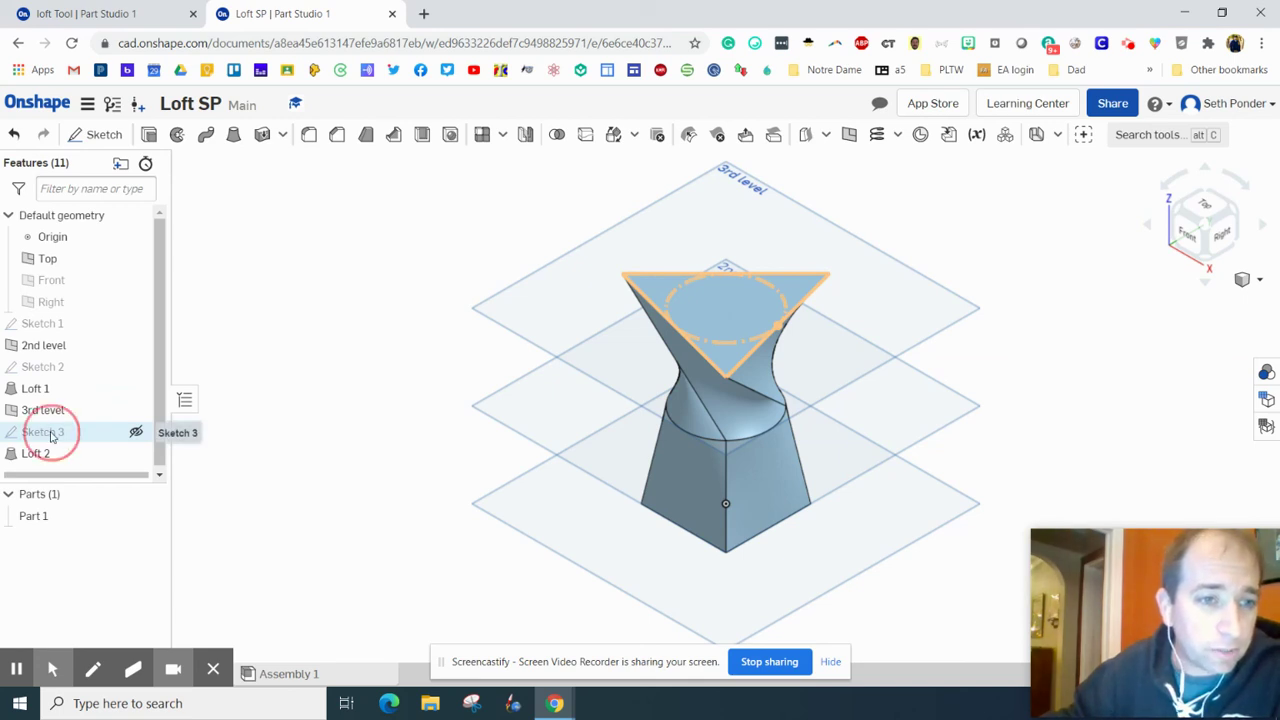
Step: Try a pentagon by setting Sketch 3's polygon to 5 sides, then reopen and exit unchanged
double_click(50, 435)
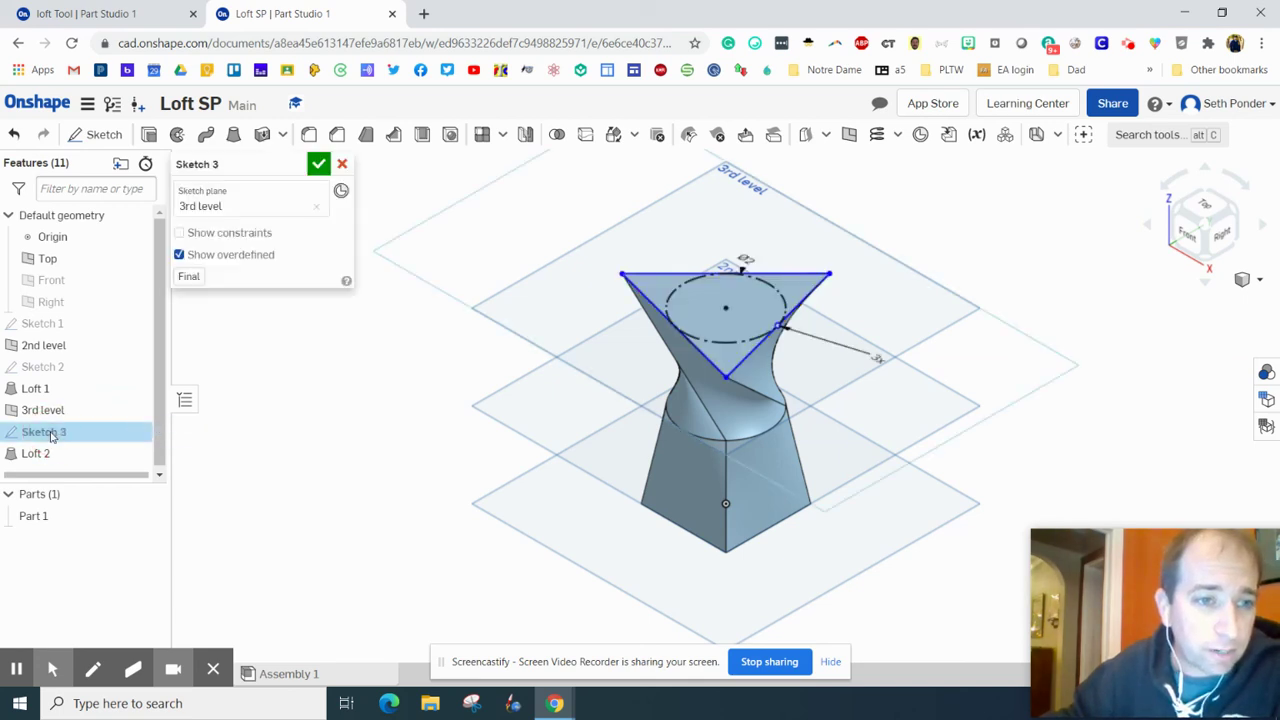
left_click(884, 363)
type("5")
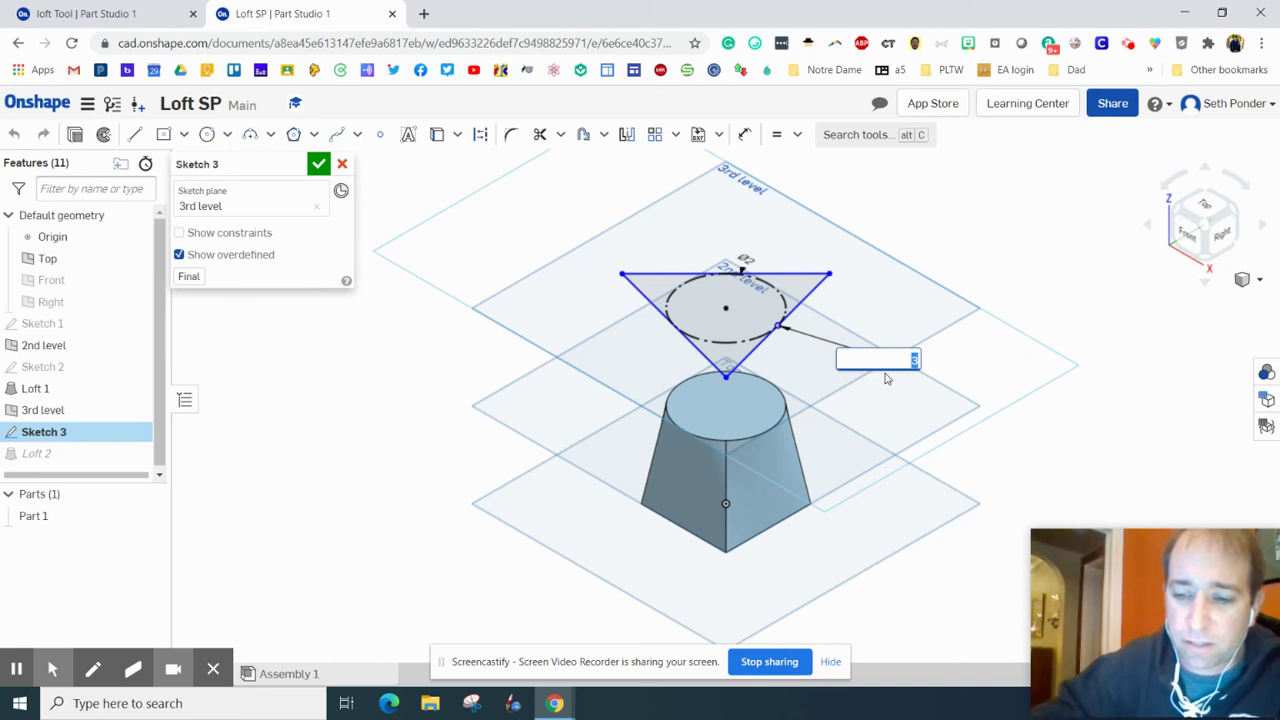
key("Return")
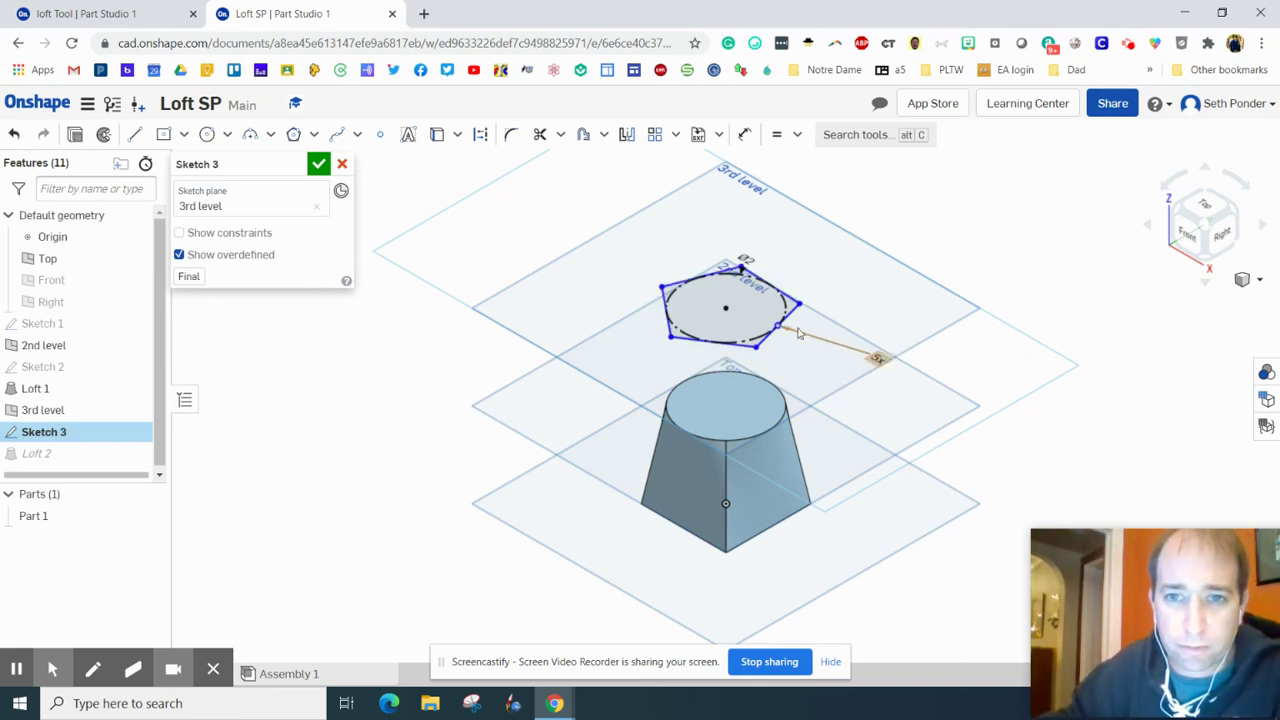
left_click(318, 163)
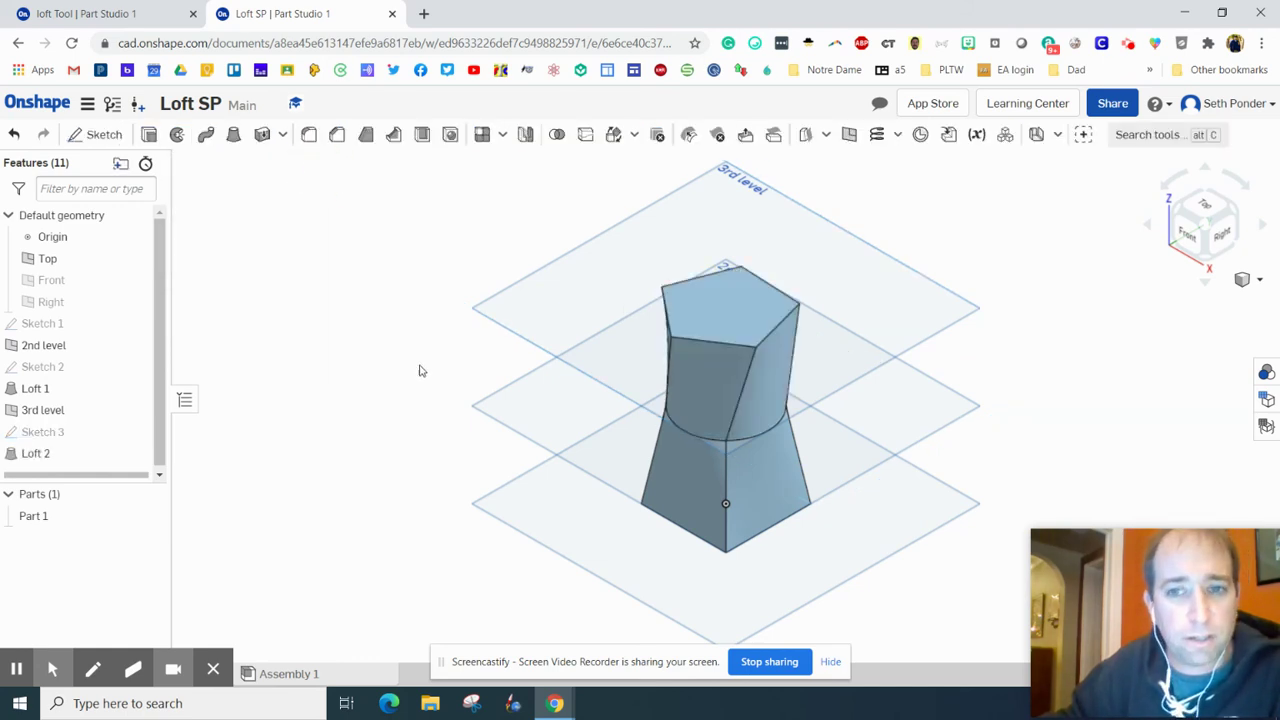
double_click(62, 436)
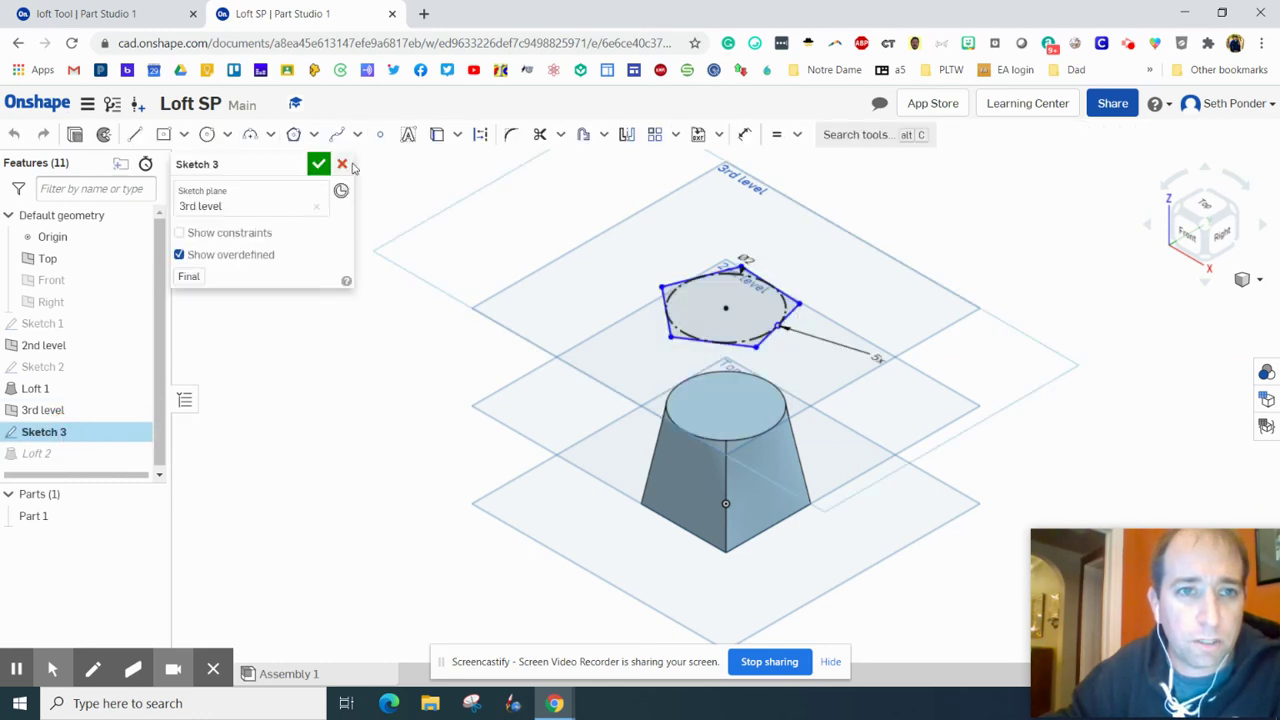
left_click(342, 164)
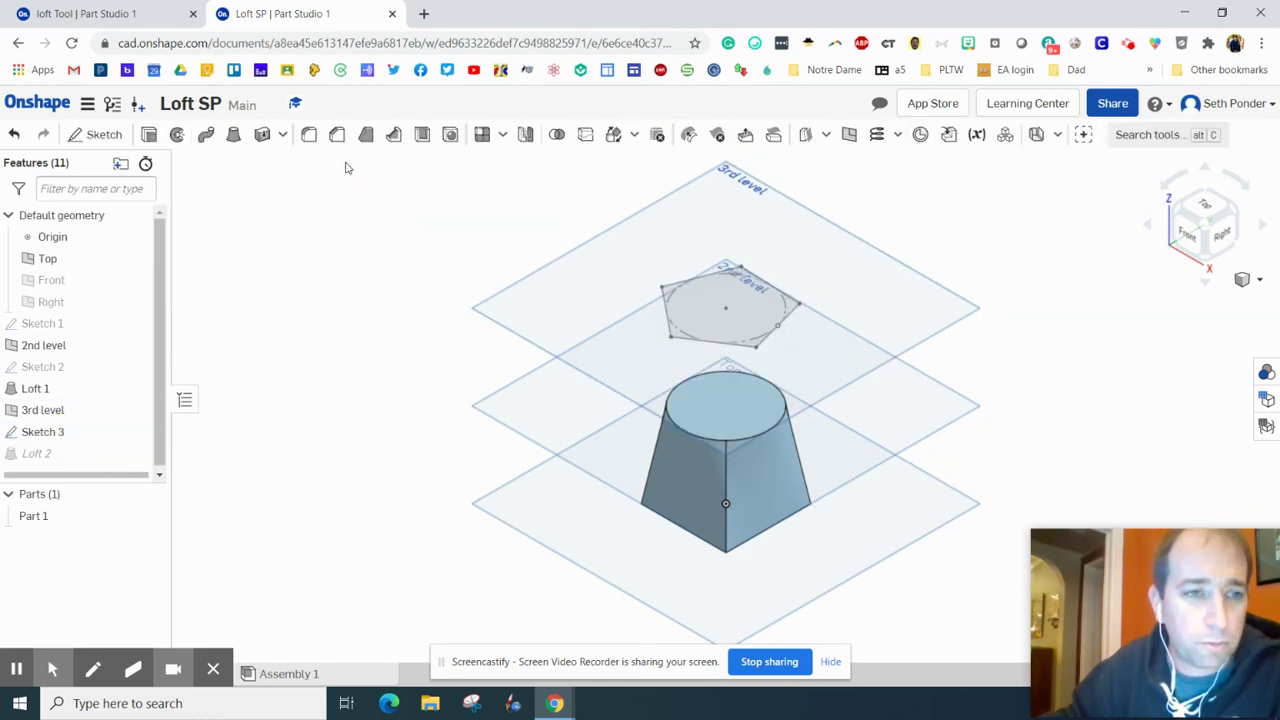
Step: Set the polygon back to 3 sides, reduce the circle diameter, and finish Sketch 3
double_click(34, 433)
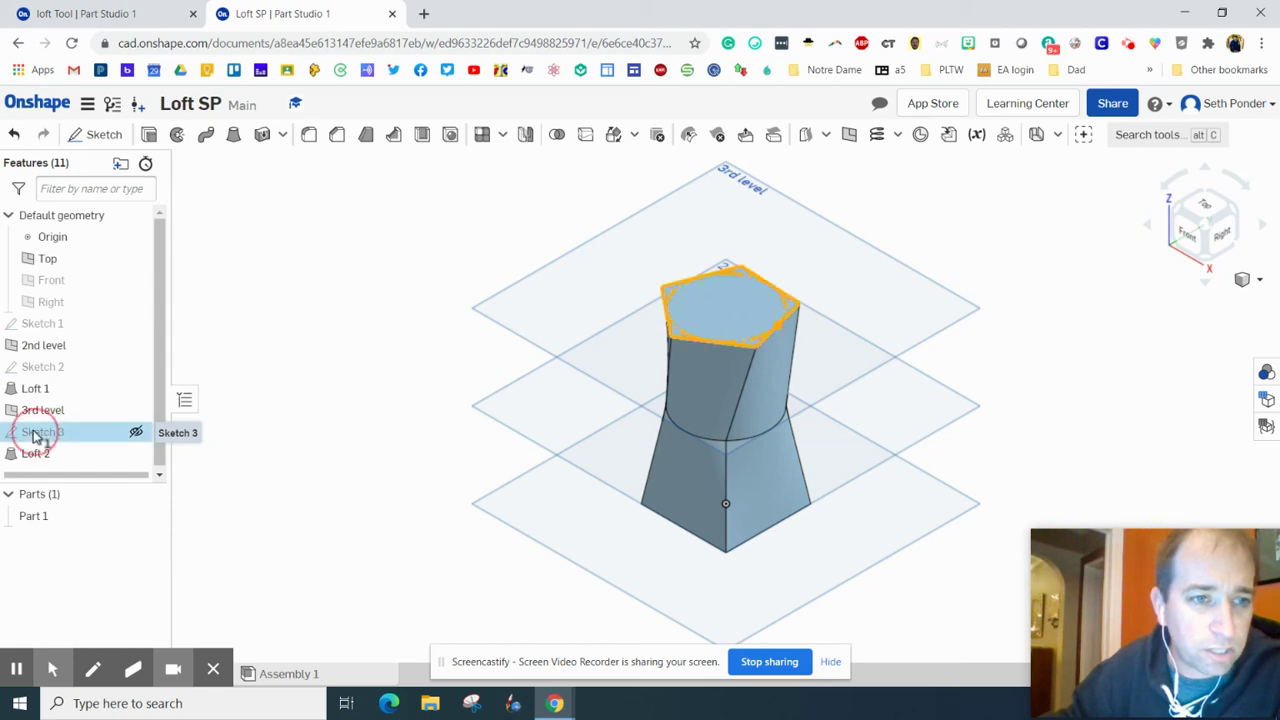
left_click(876, 355)
left_click(877, 356)
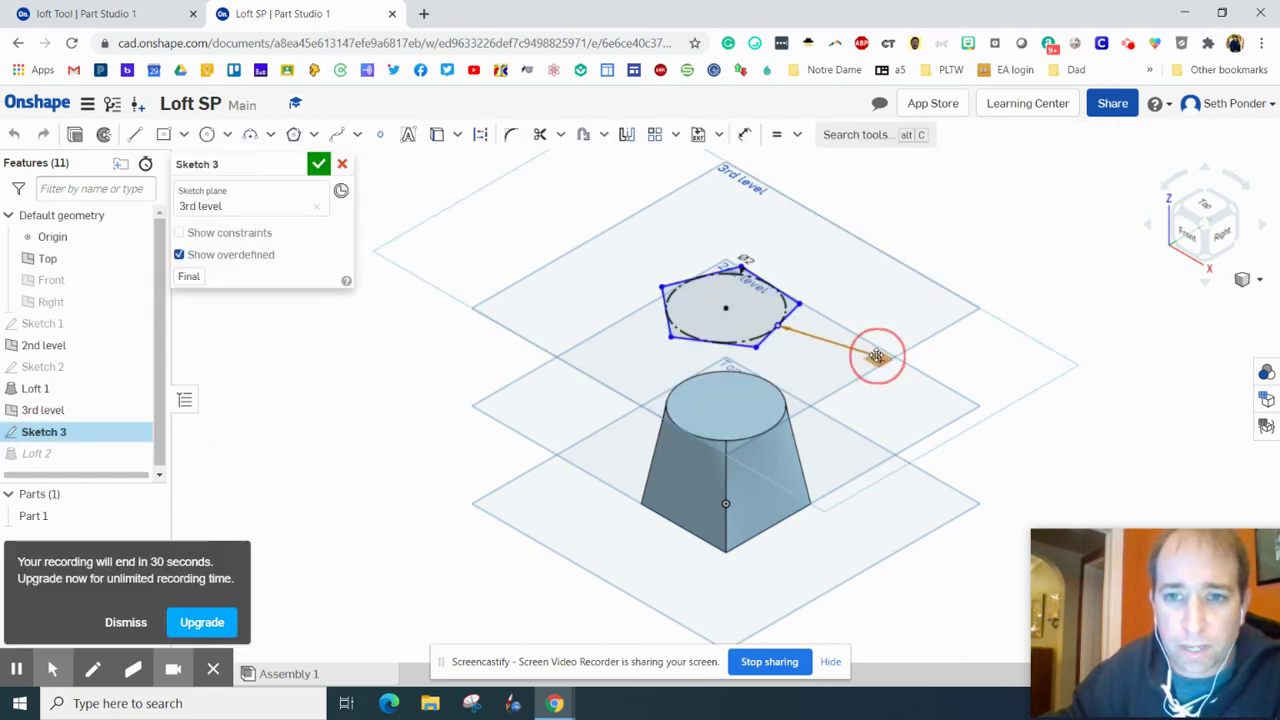
type("3")
key("Return")
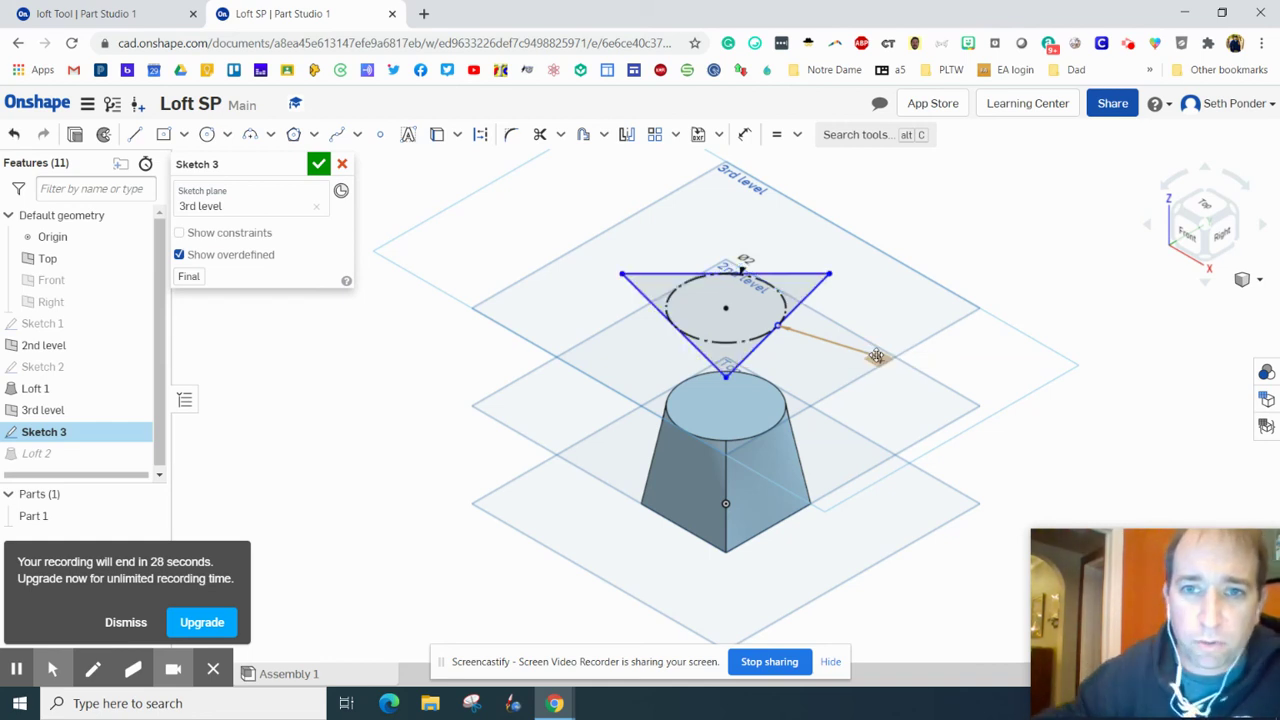
left_click(746, 256)
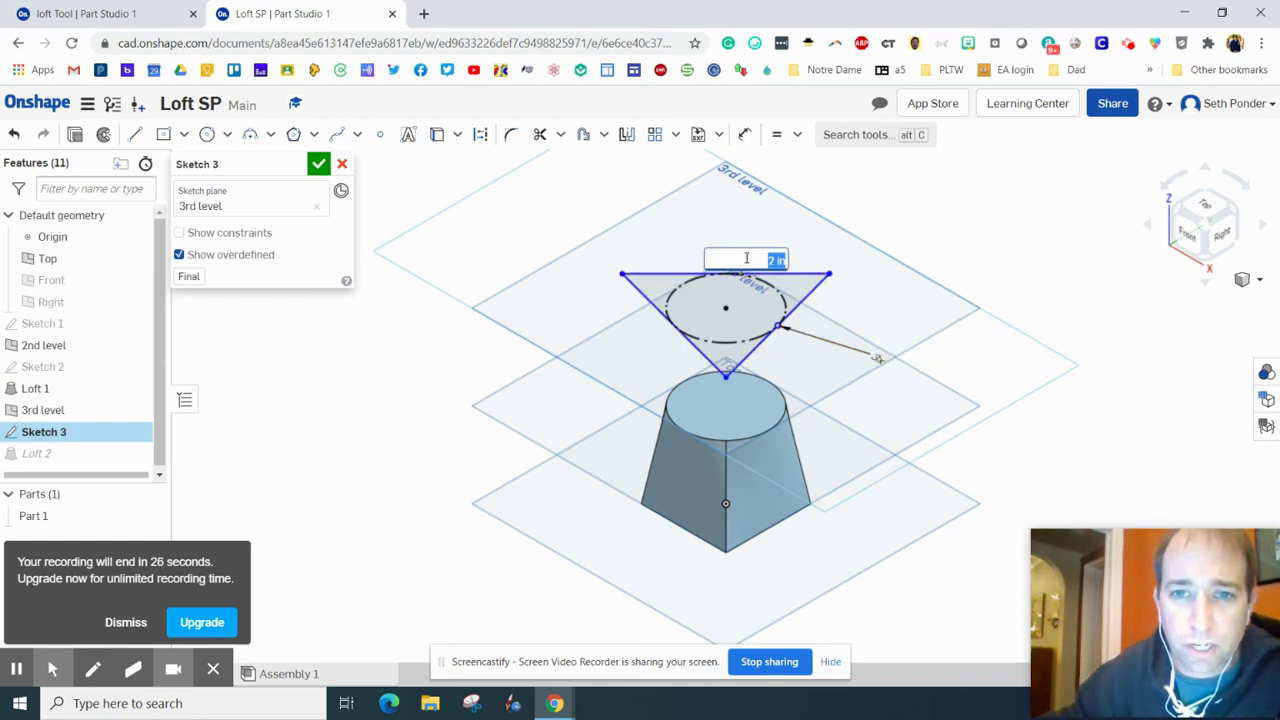
key("Escape")
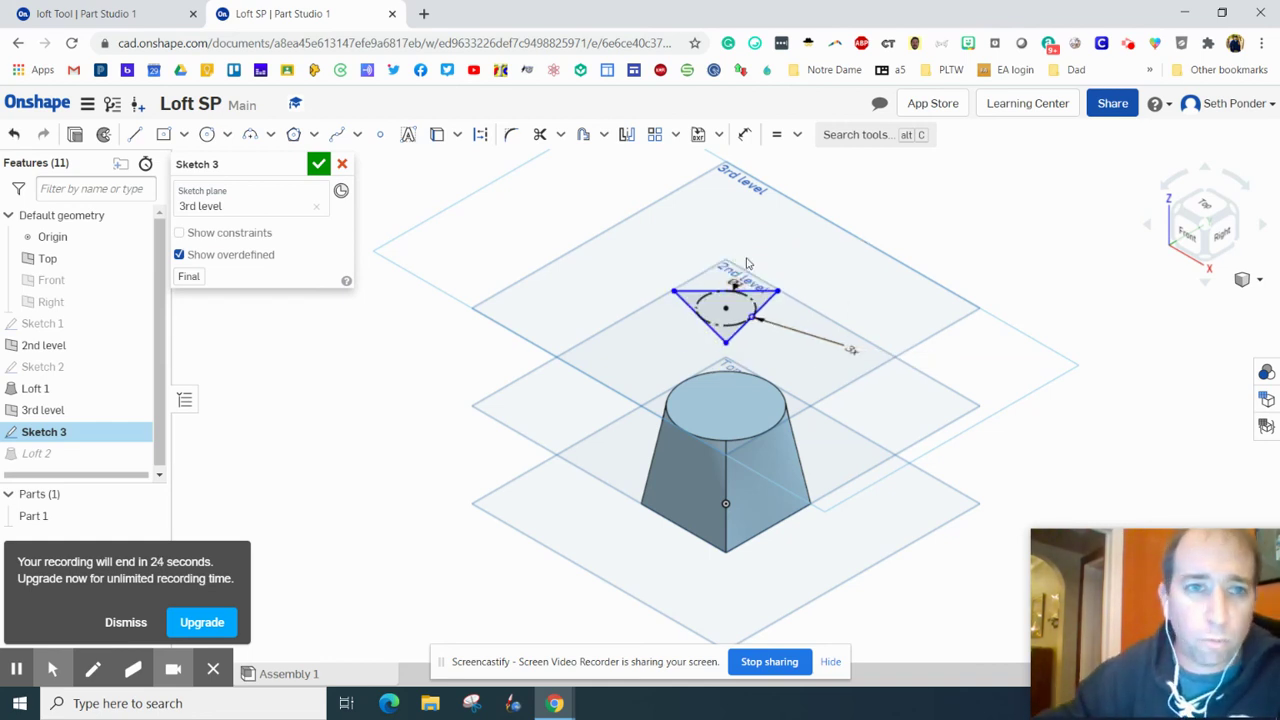
left_click(318, 163)
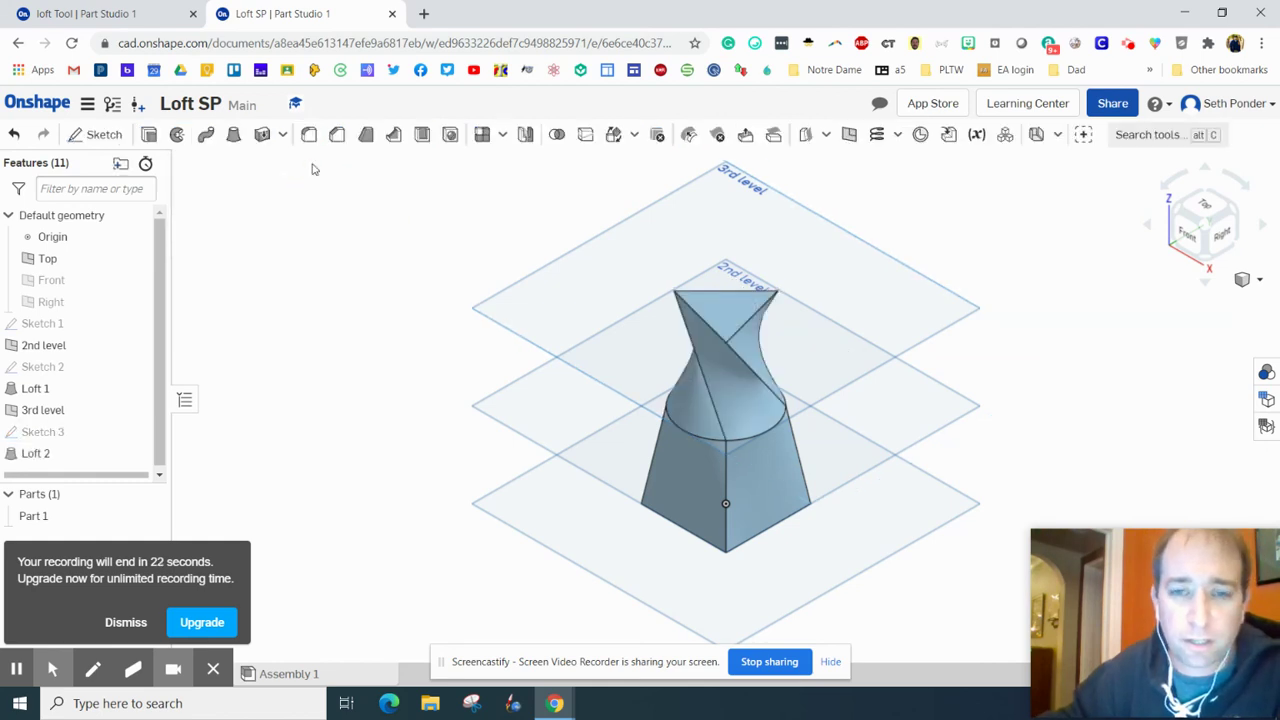